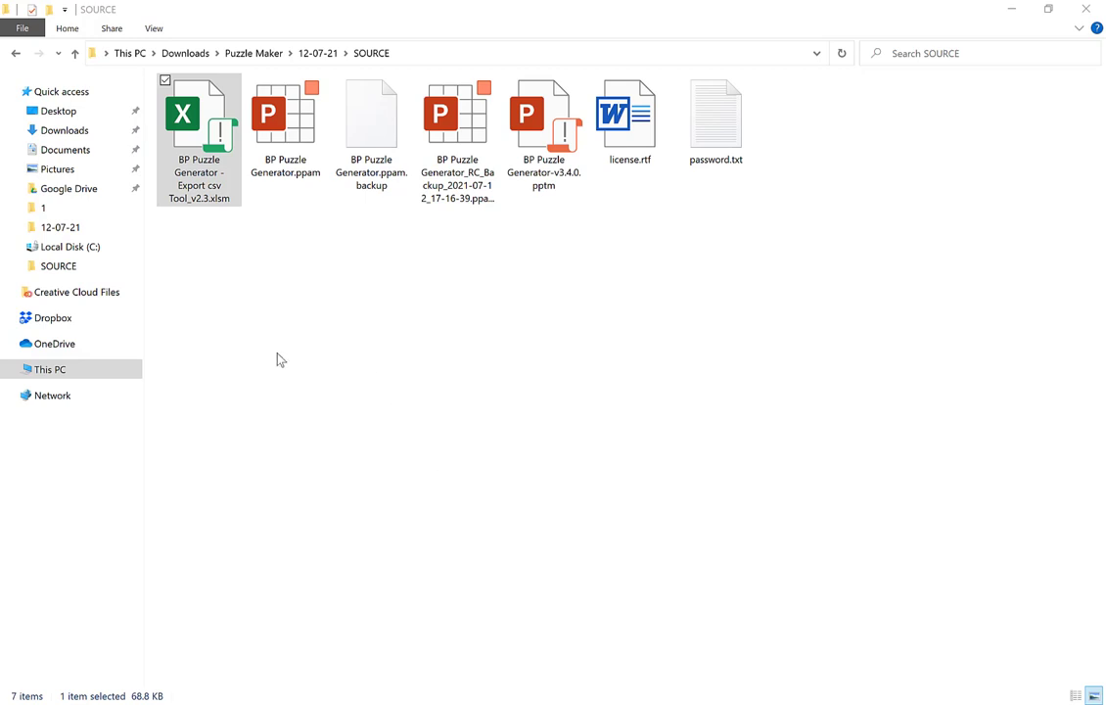
- Open the workbook BP Puzzle Generator - Export csv Tool_v2.3.xlsm and review the puzzle quotes on the CRYPTOGRAM sheet
click(326, 348)
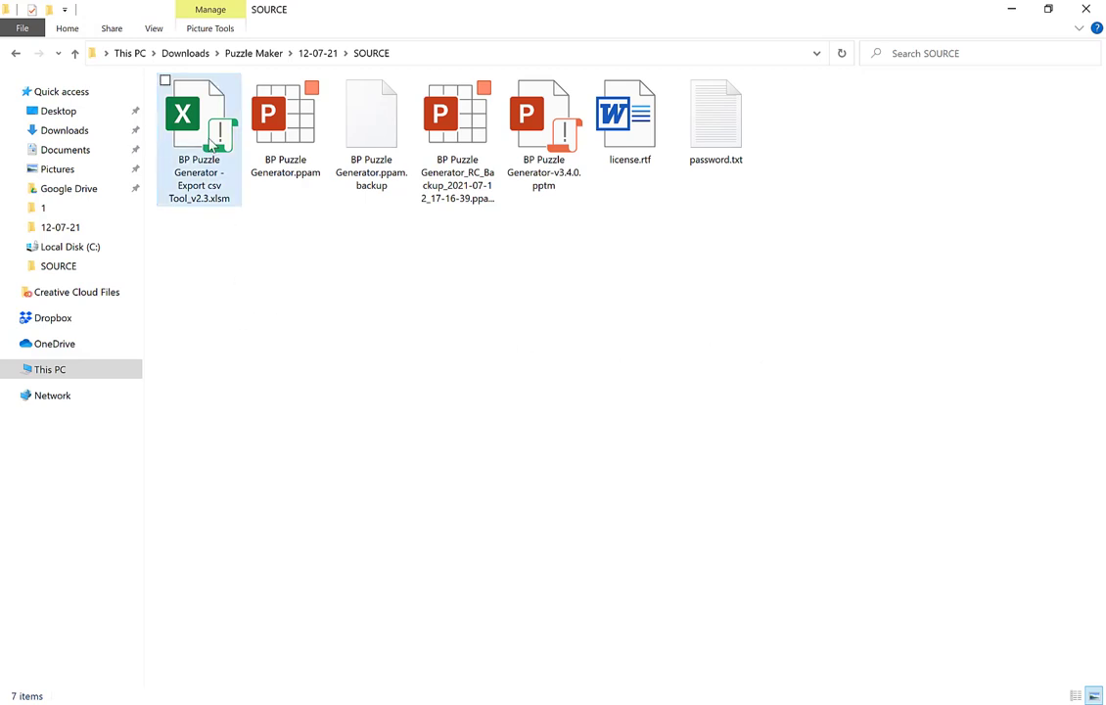
double_click(225, 182)
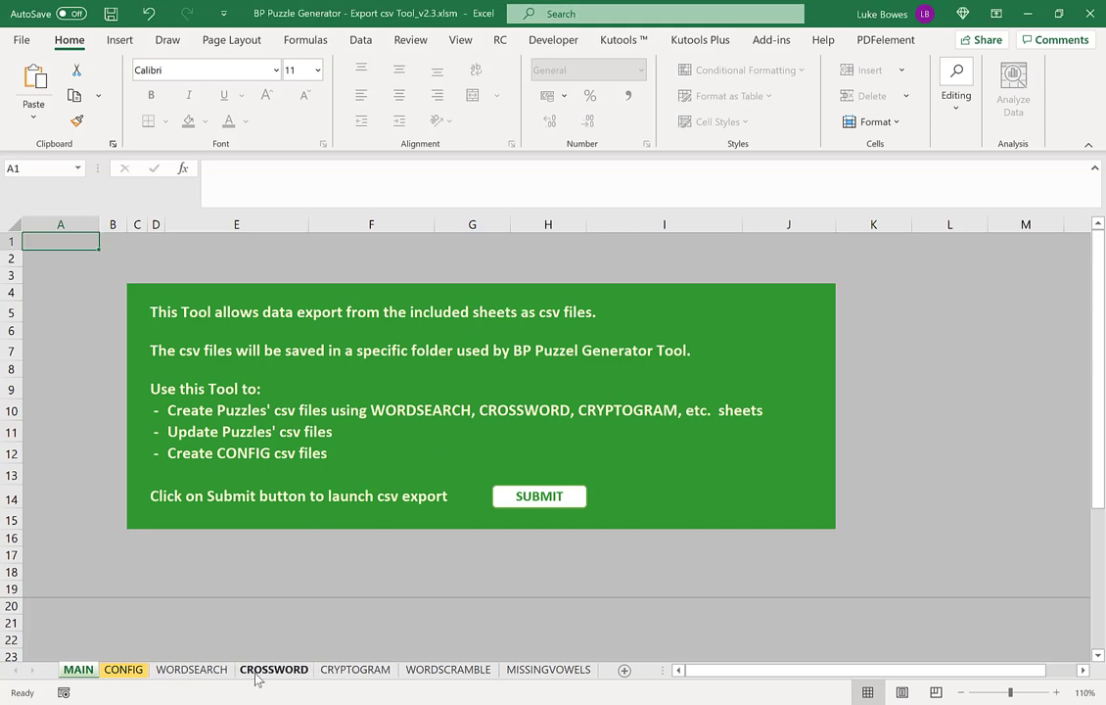
click(354, 671)
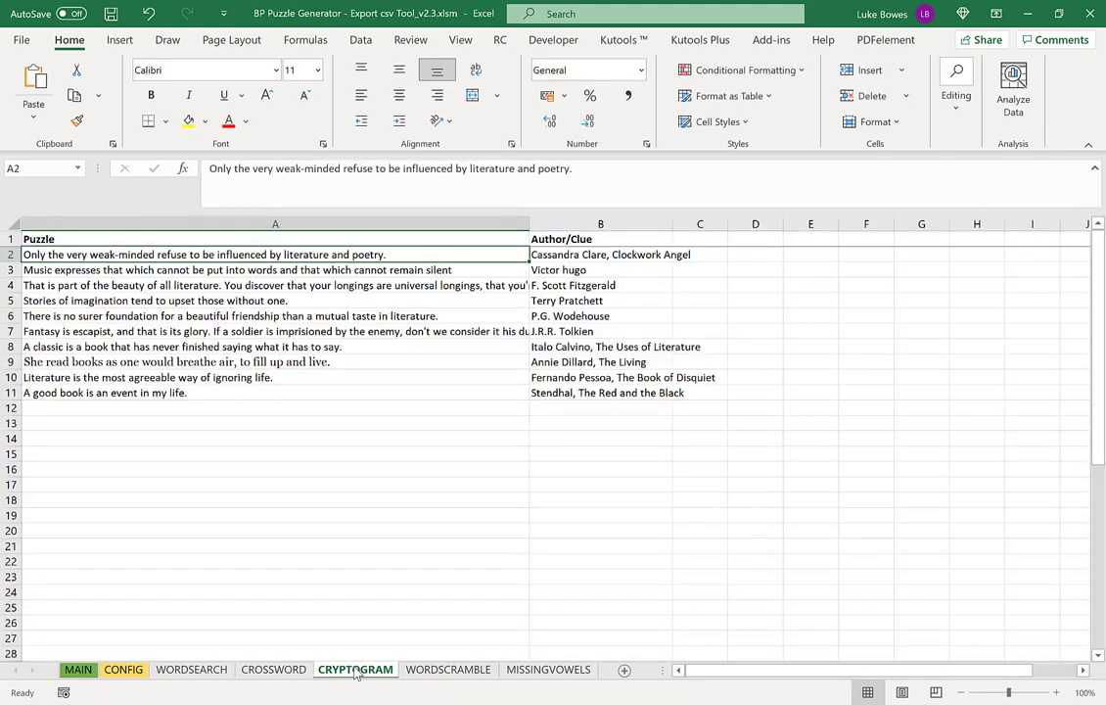
click(245, 317)
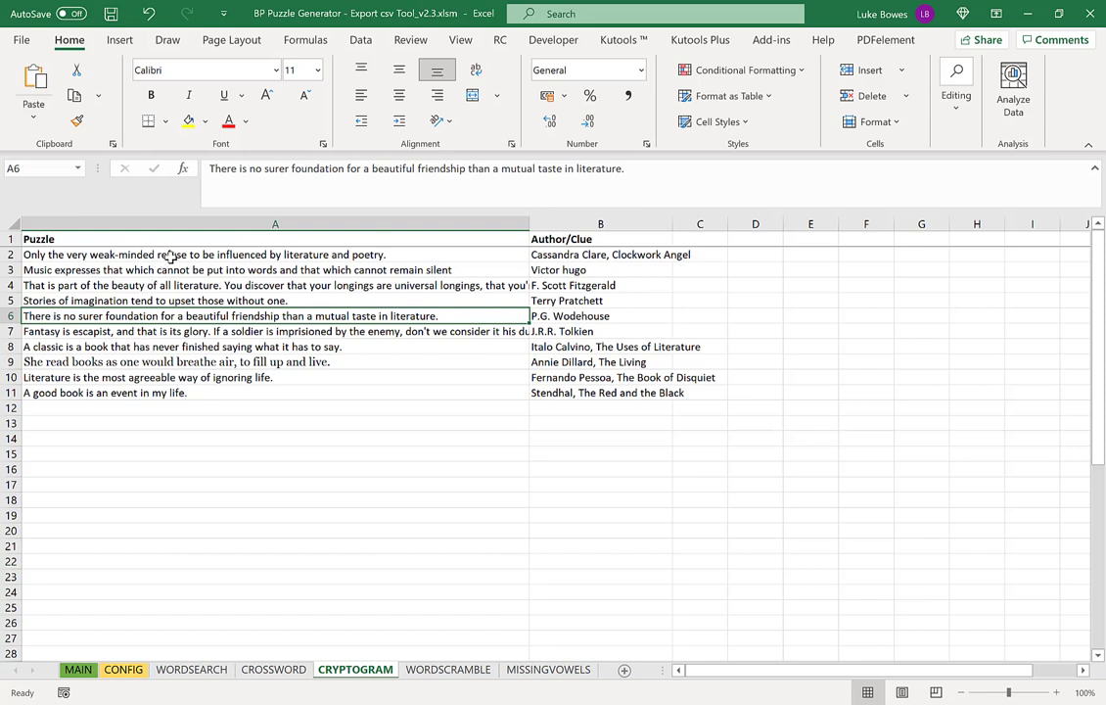
click(172, 255)
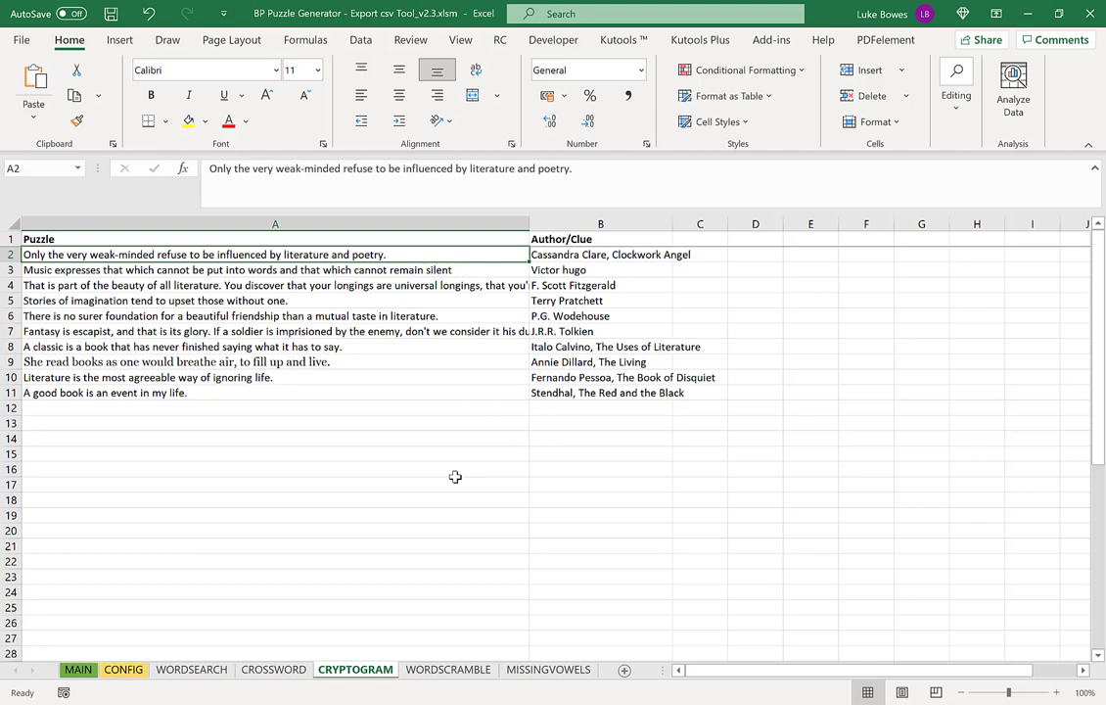
- Examine the consonants and vowels in the Alphabet Letters columns of the CONFIG sheet
click(121, 670)
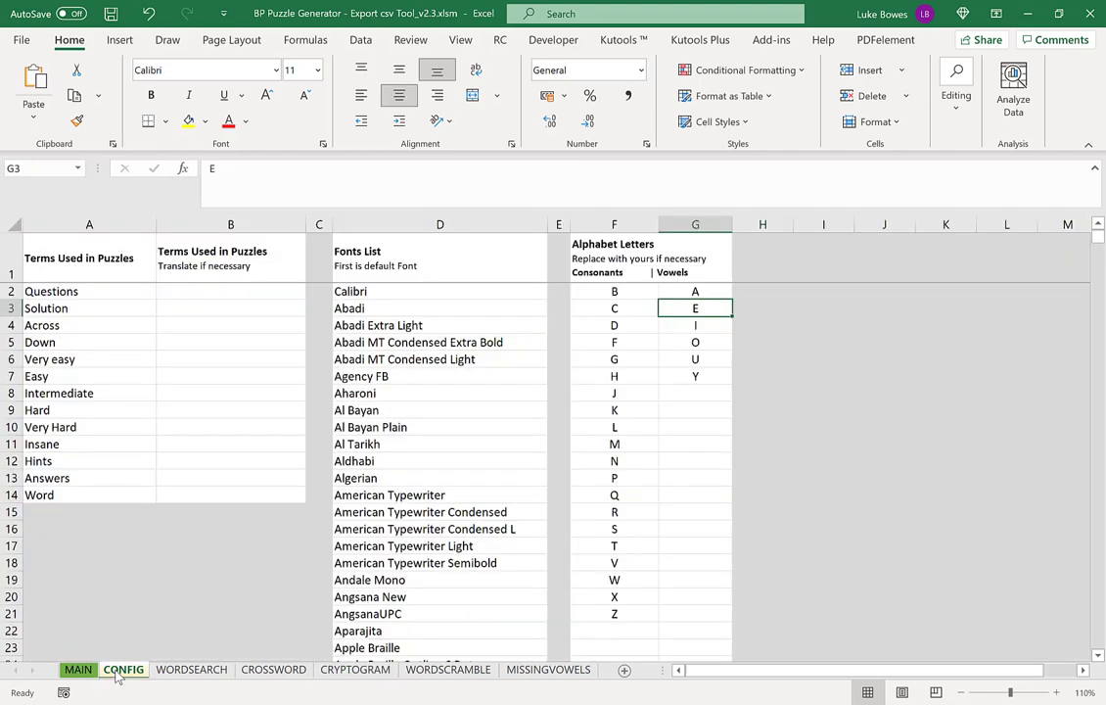
click(631, 293)
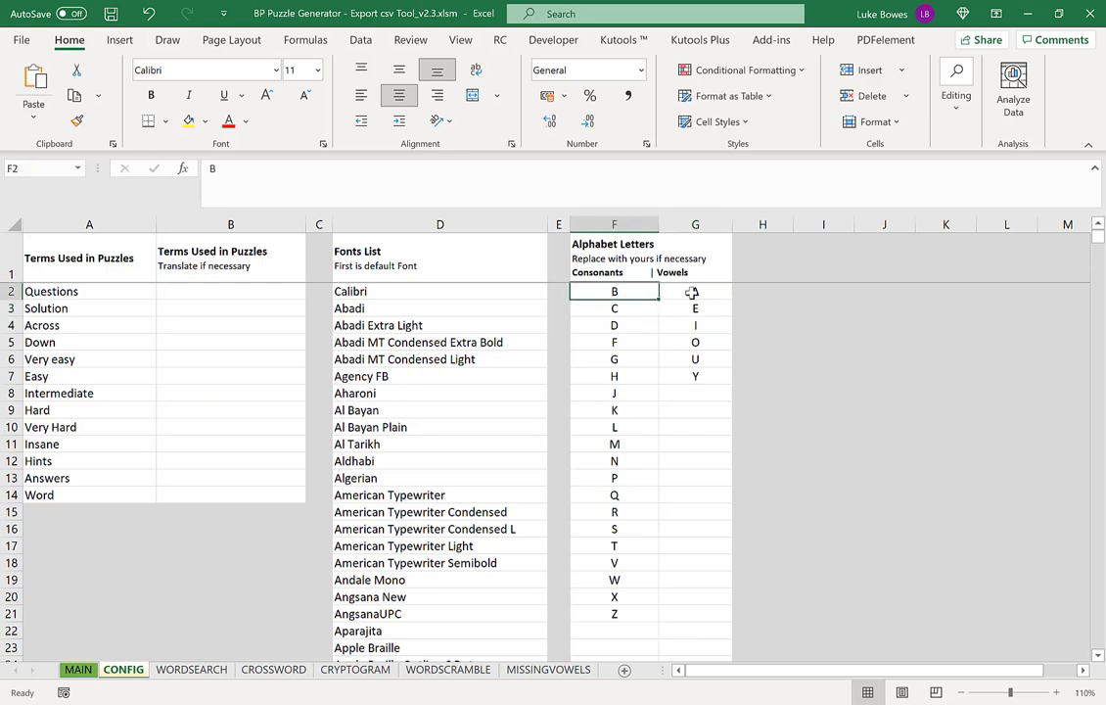
click(637, 307)
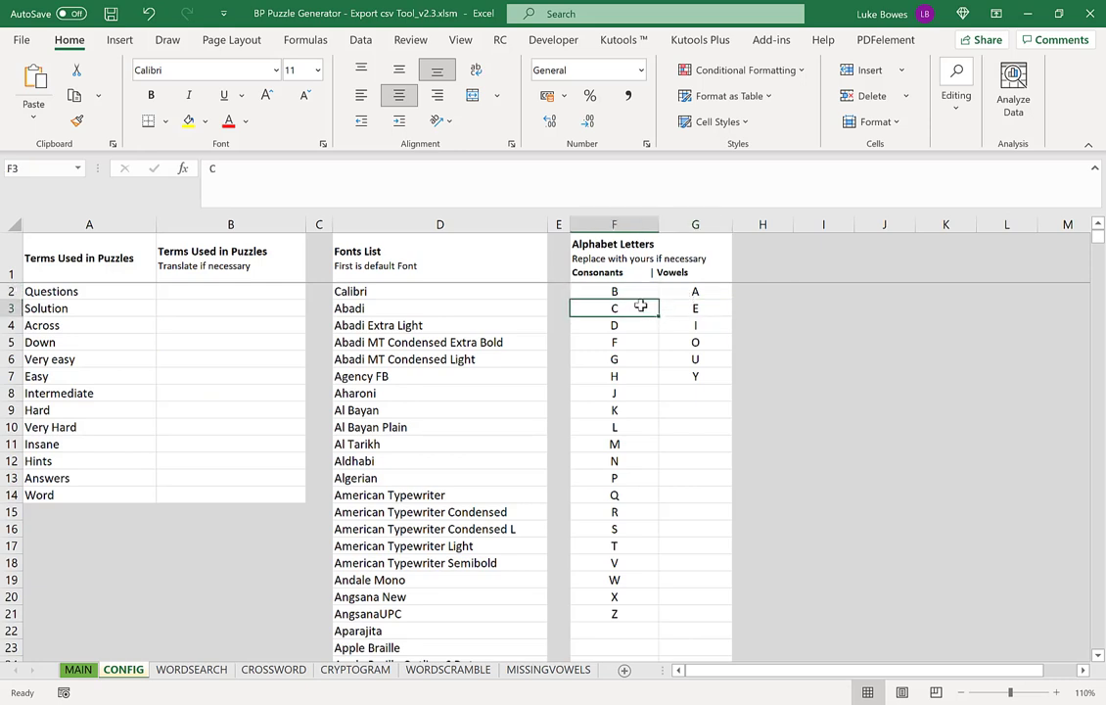
click(684, 292)
click(688, 308)
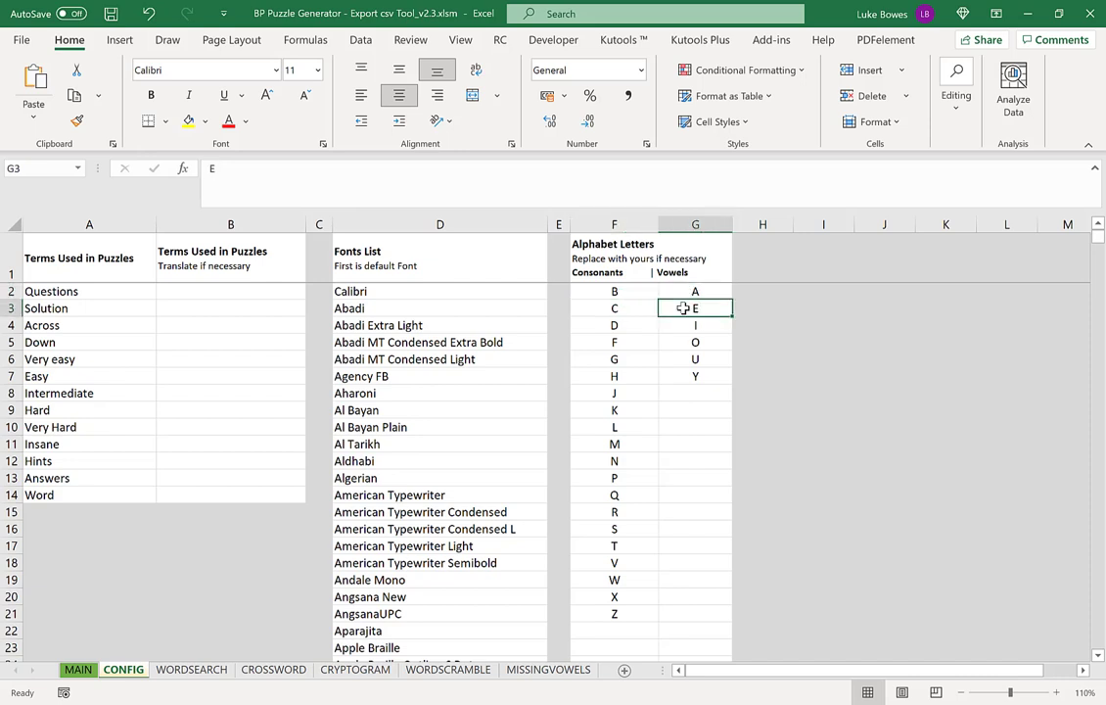
click(637, 291)
click(628, 305)
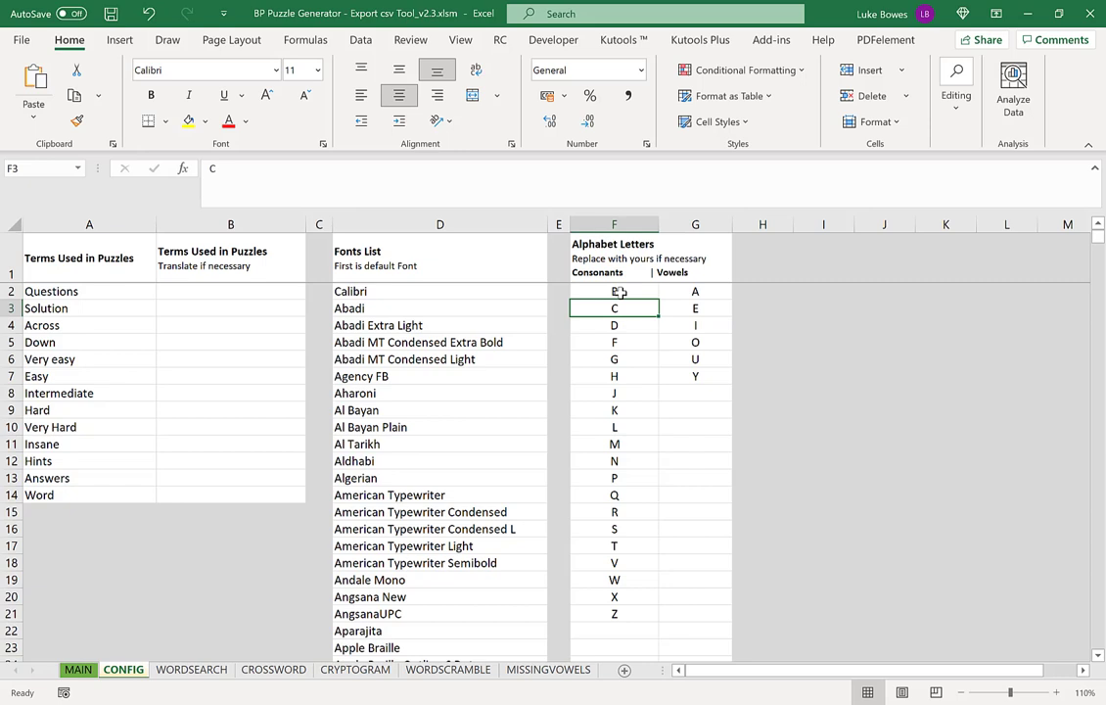
click(619, 292)
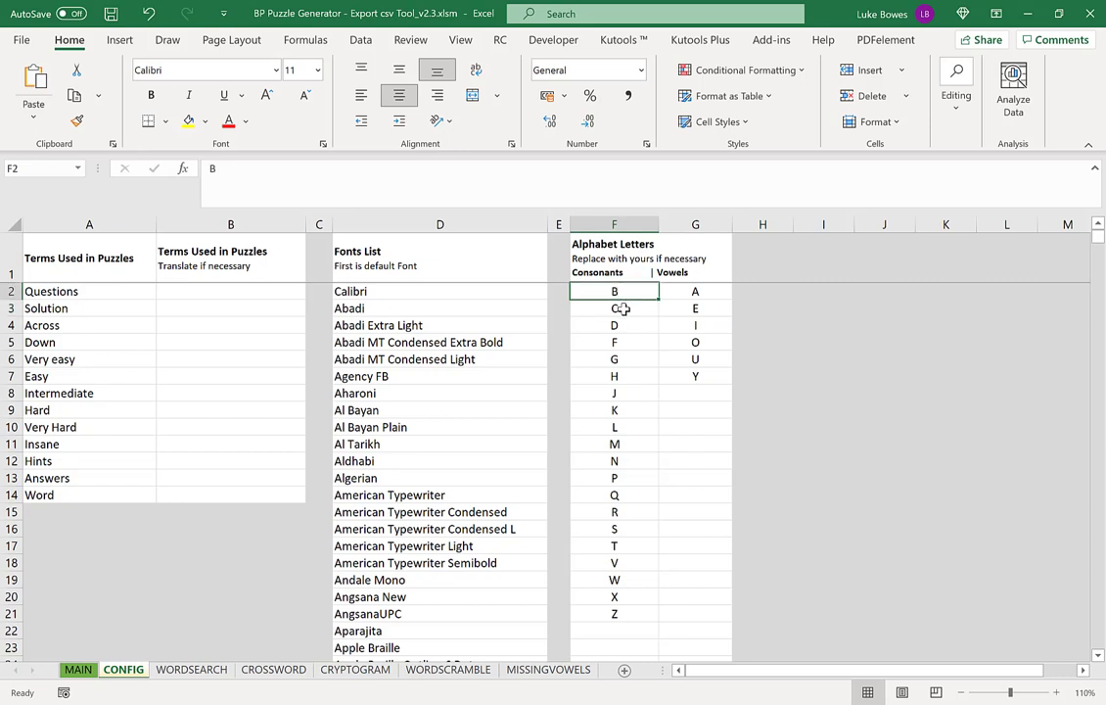
click(622, 312)
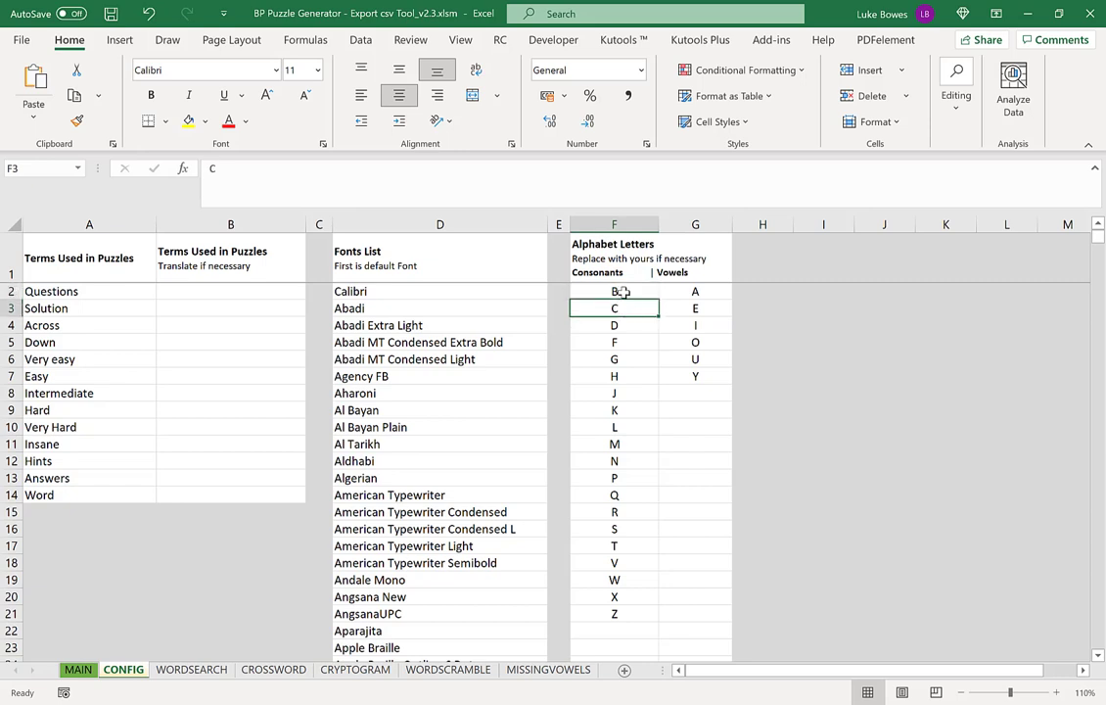
click(622, 292)
click(624, 309)
- Export all data sheets as csv files from the MAIN sheet and dismiss the completion message
click(76, 669)
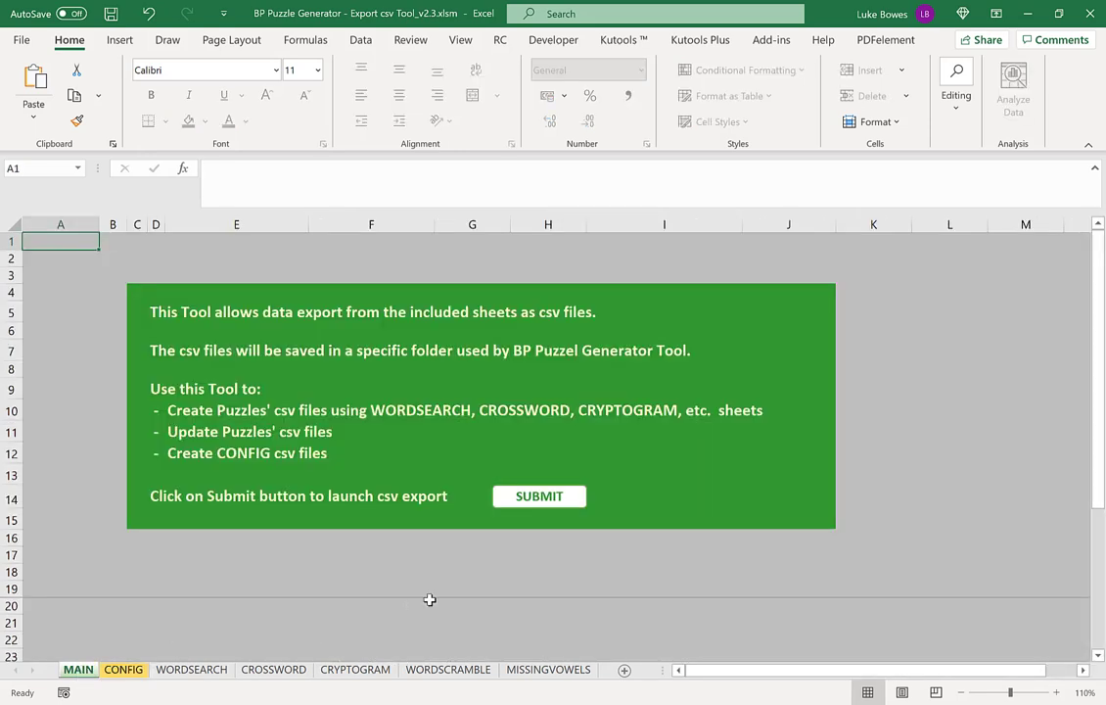
click(539, 494)
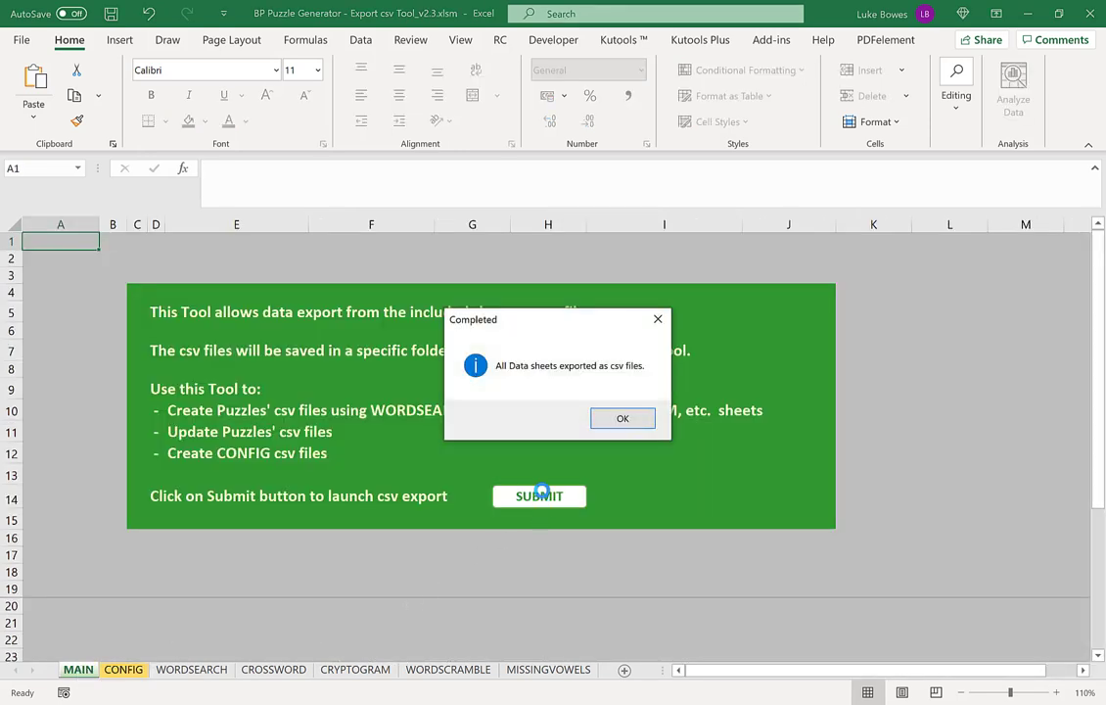
click(644, 421)
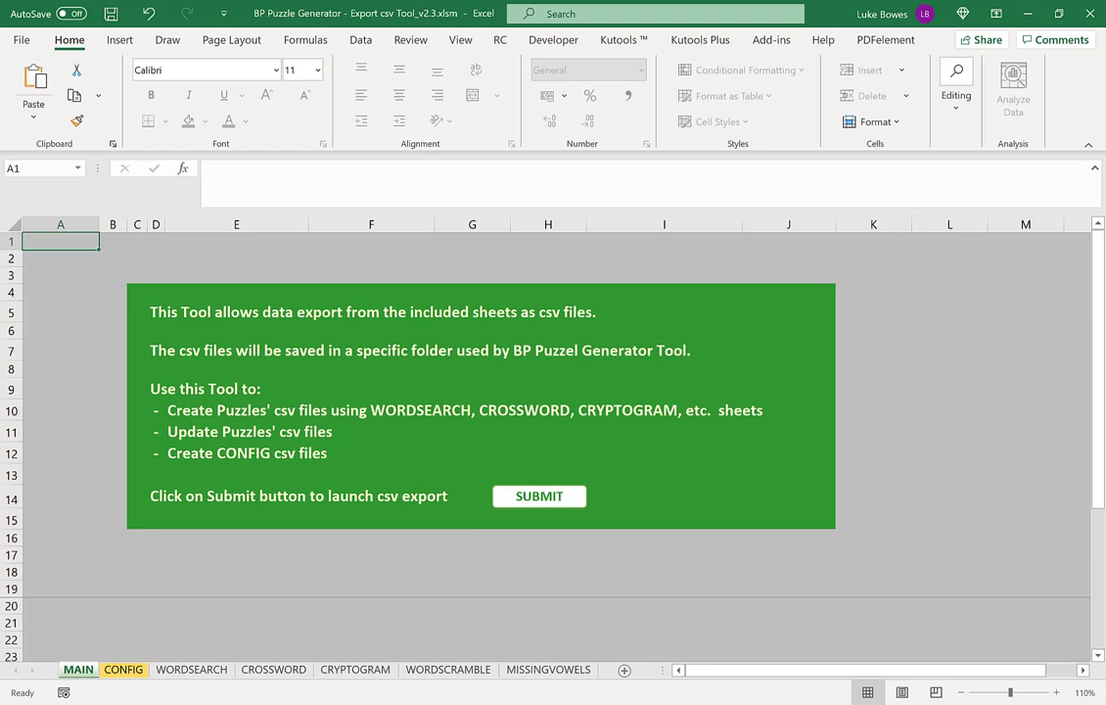
- Switch to the PowerPoint puzzle generator presentation and choose the 8.5x11 in trim size
click(650, 632)
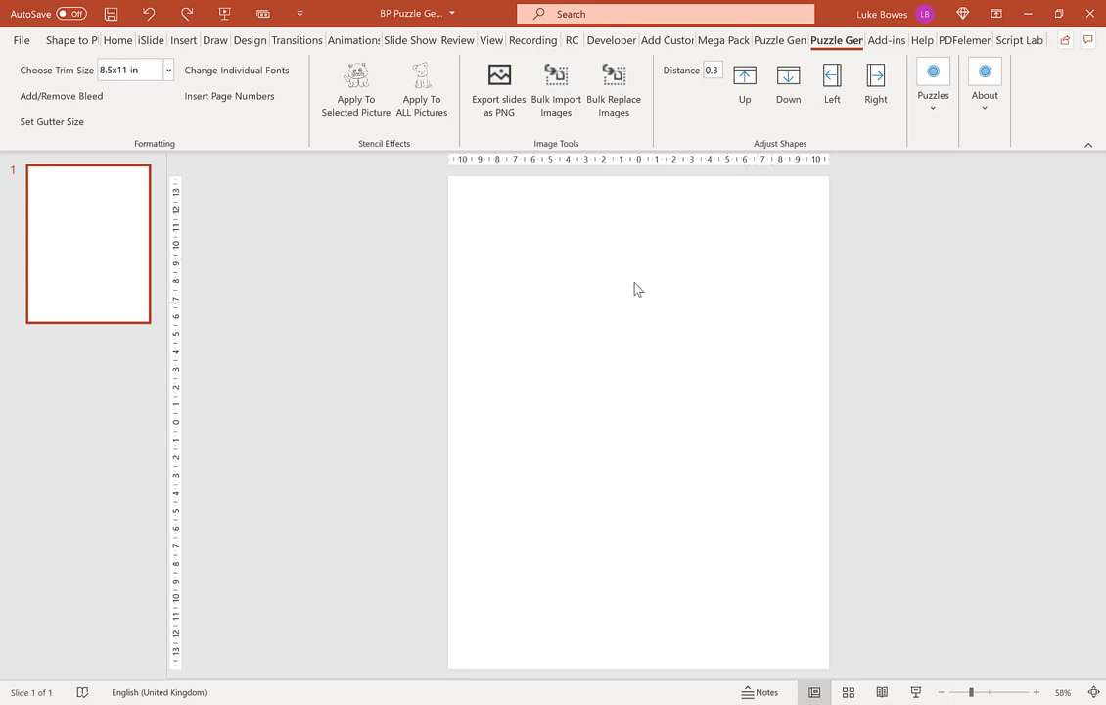
click(168, 69)
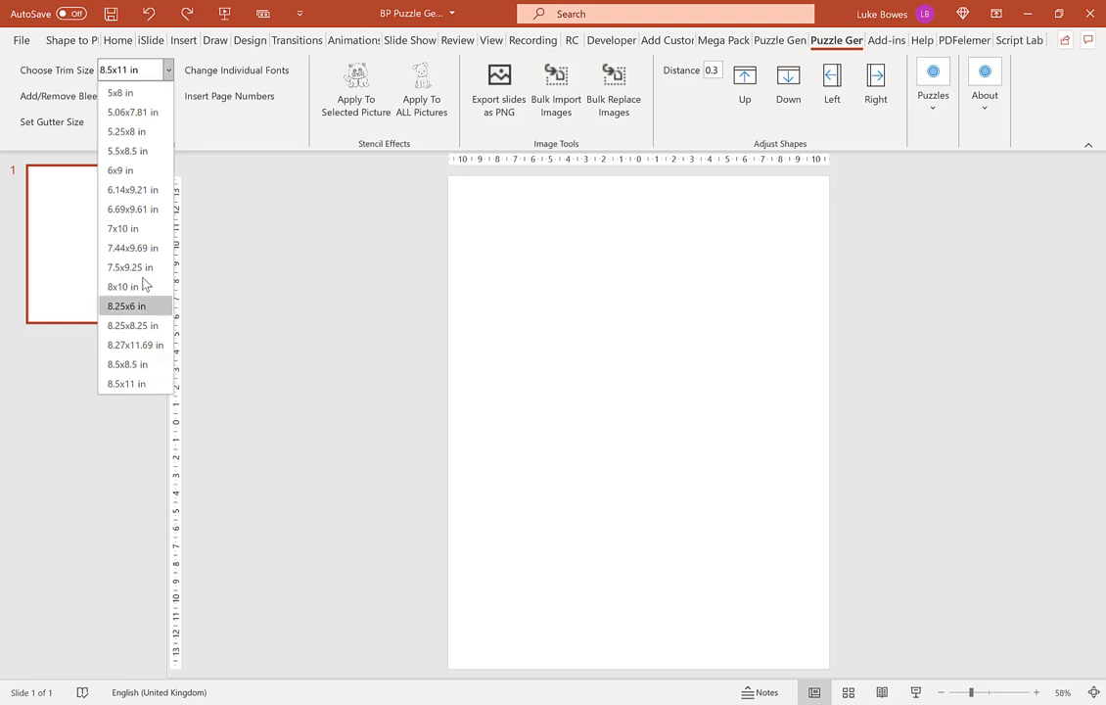
click(127, 384)
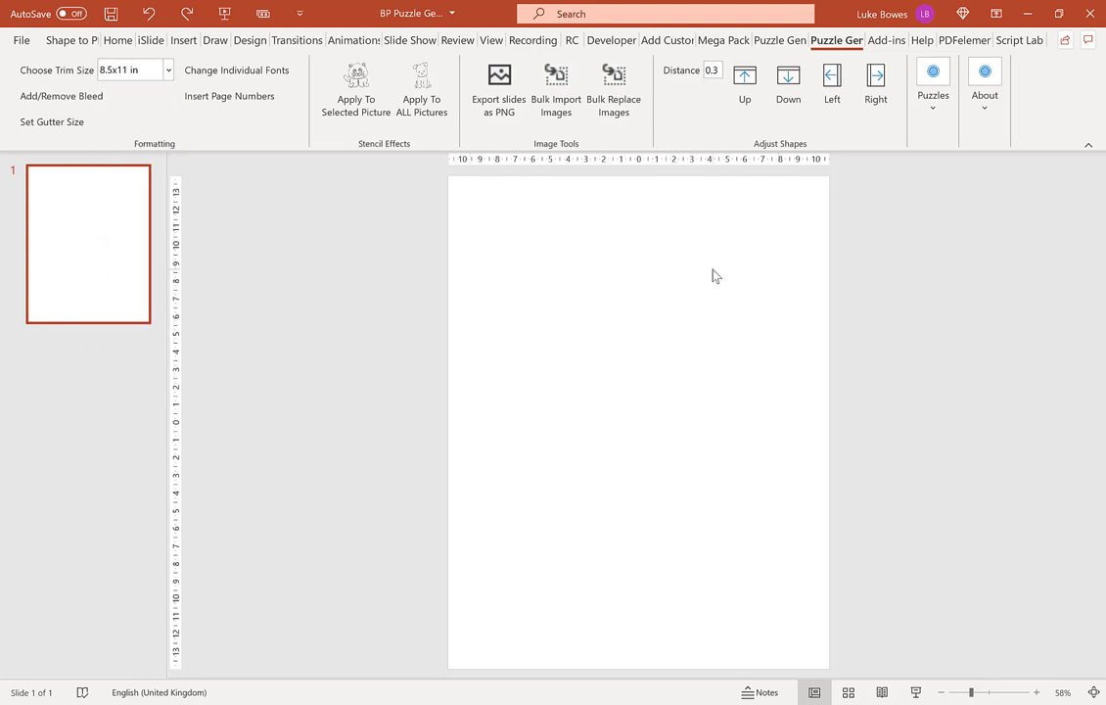
- Start the Cryptogram Generator wizard and continue to its settings without adding the game explanation
click(944, 112)
click(957, 186)
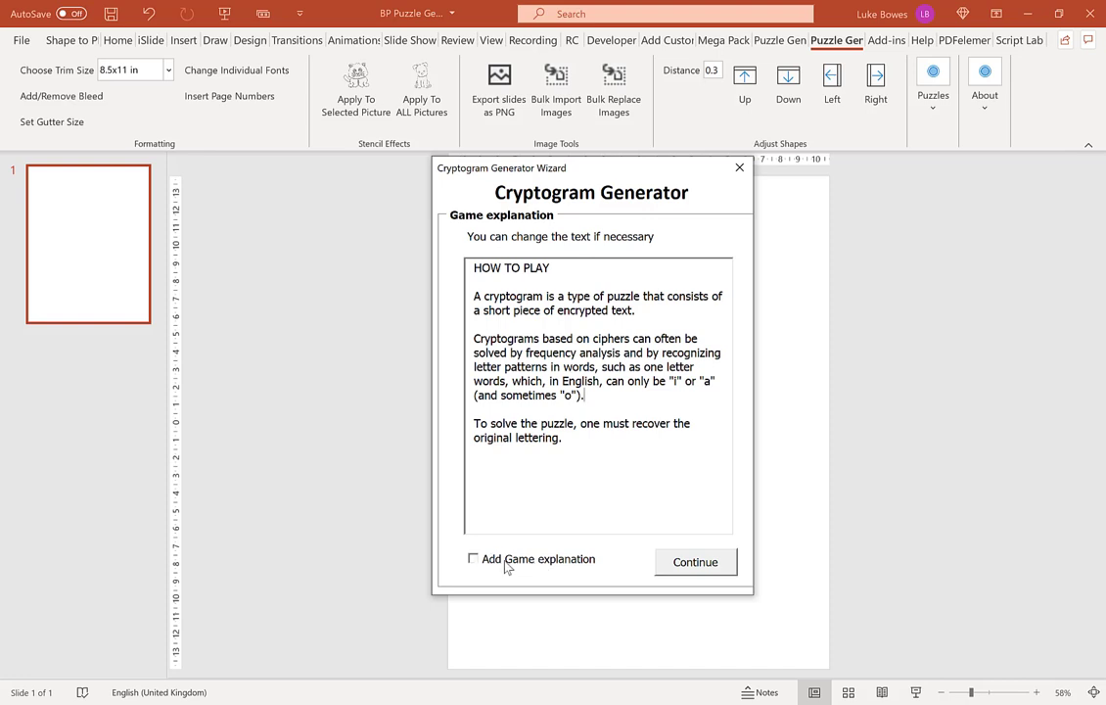
click(680, 570)
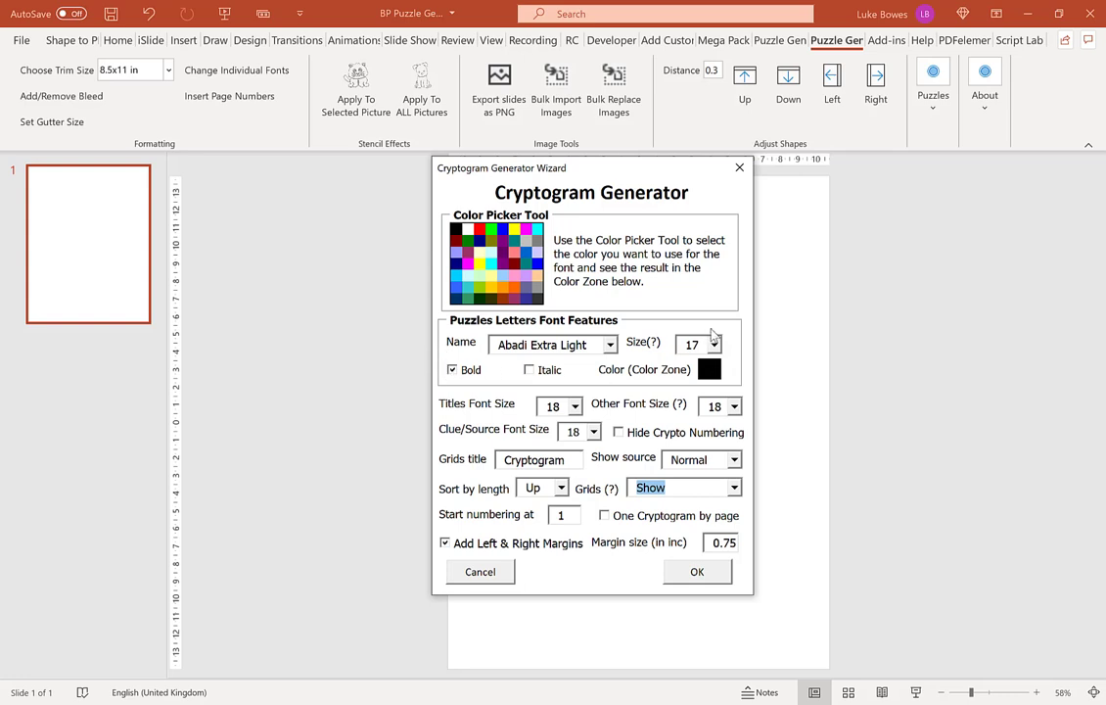
- Examine the available puzzle letter fonts and the Grids title setting in the Cryptogram Generator wizard
click(608, 345)
scroll(617, 389, down, 8)
drag(617, 384, 609, 349)
click(609, 346)
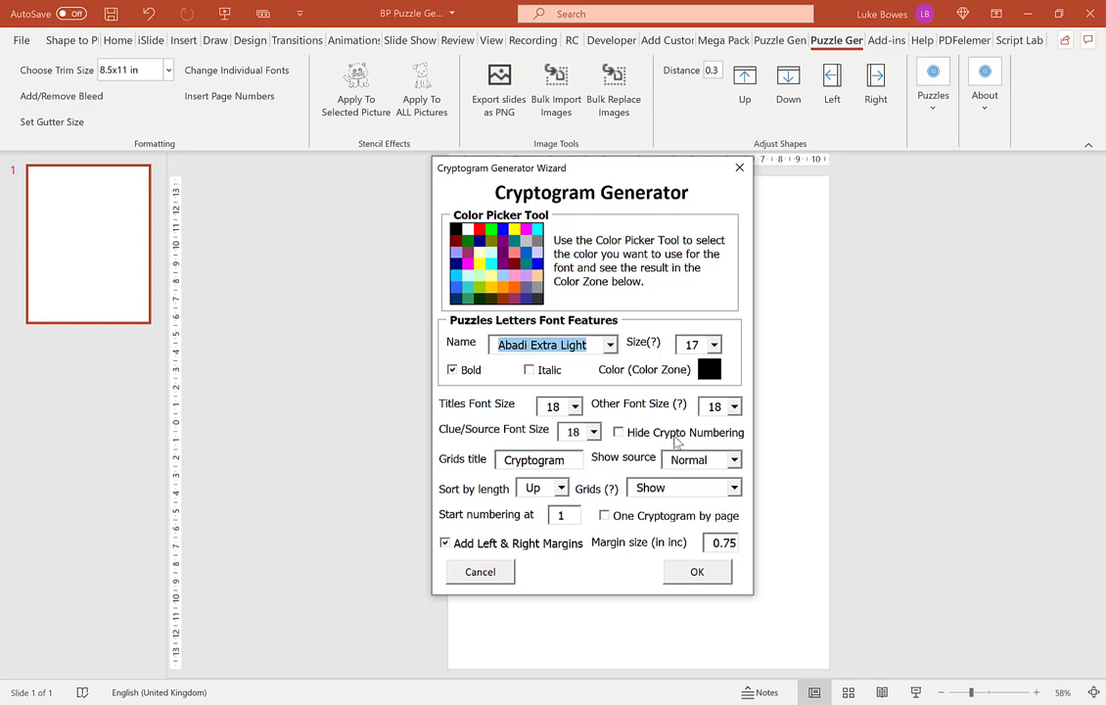
click(559, 462)
drag(558, 461, 502, 460)
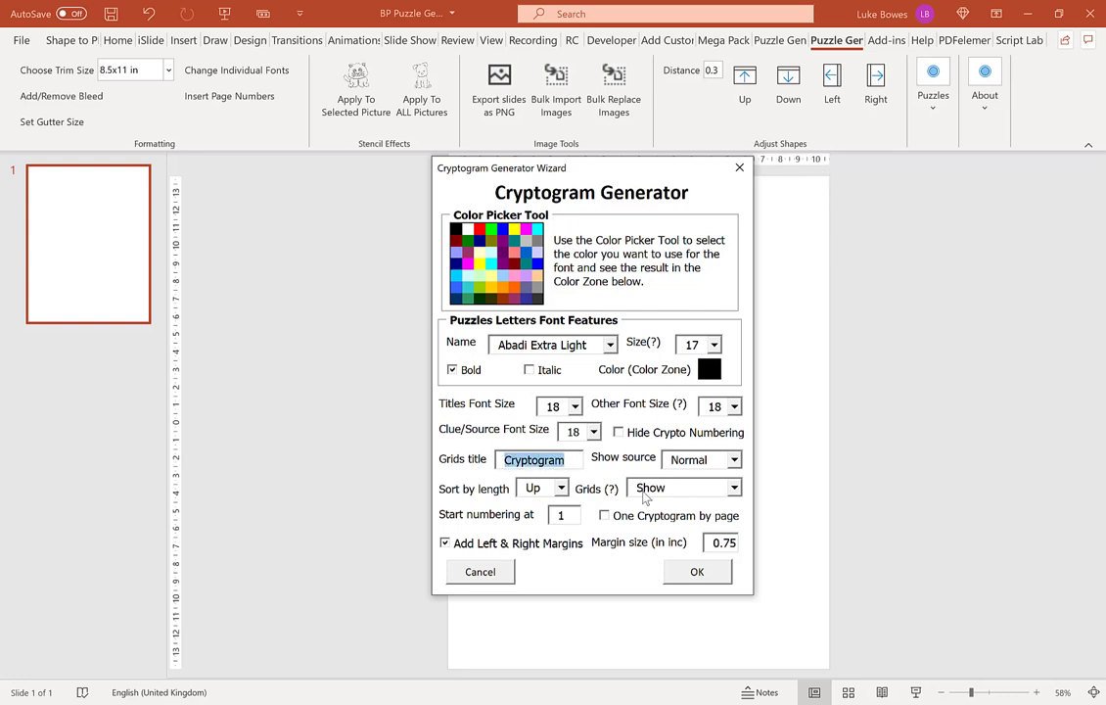
click(569, 460)
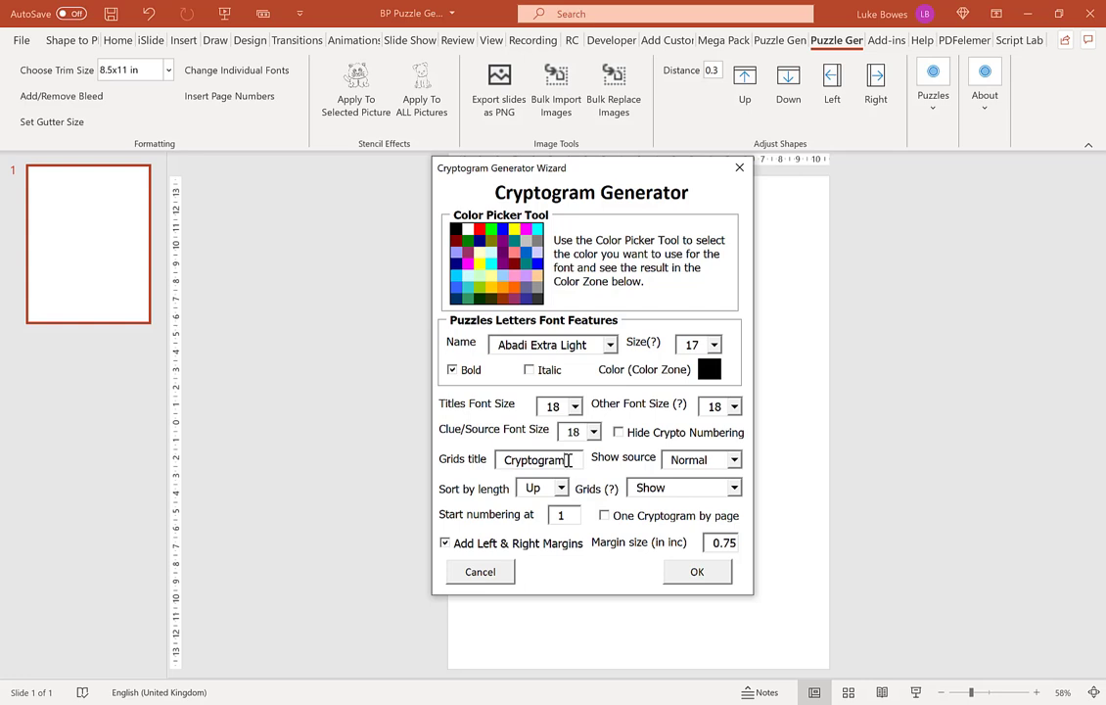
- Check the Author/Clue column on the workbook's CRYPTOGRAM sheet and set the wizard's Show source option to Hide in grids
click(727, 467)
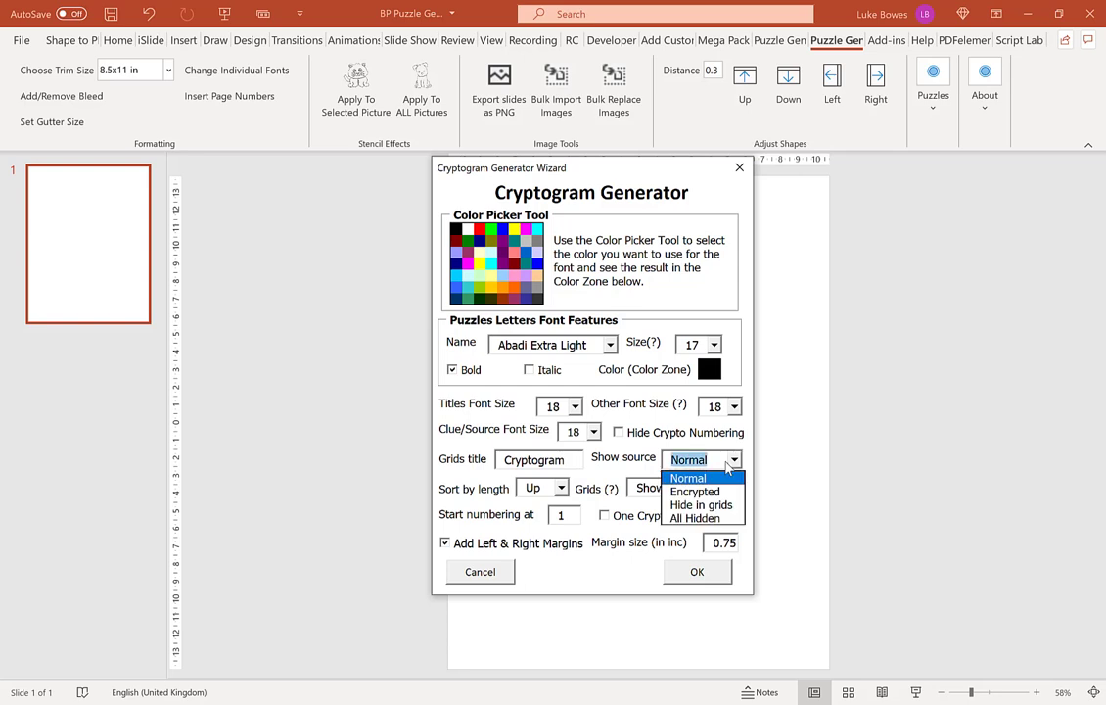
click(718, 479)
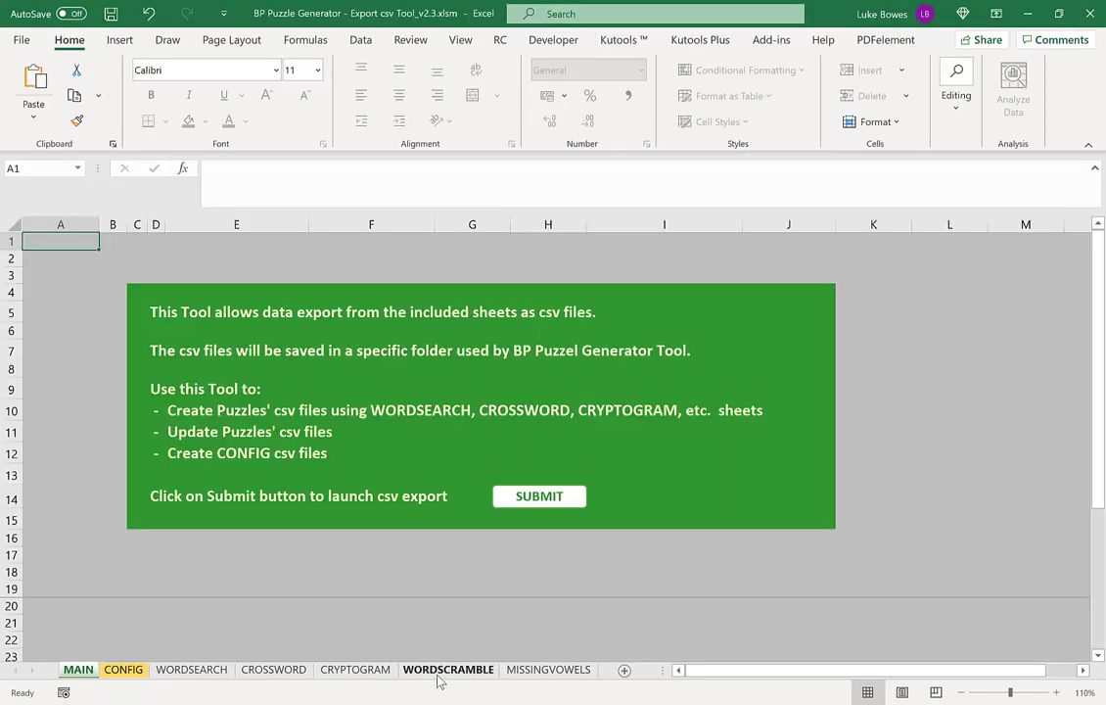
click(343, 675)
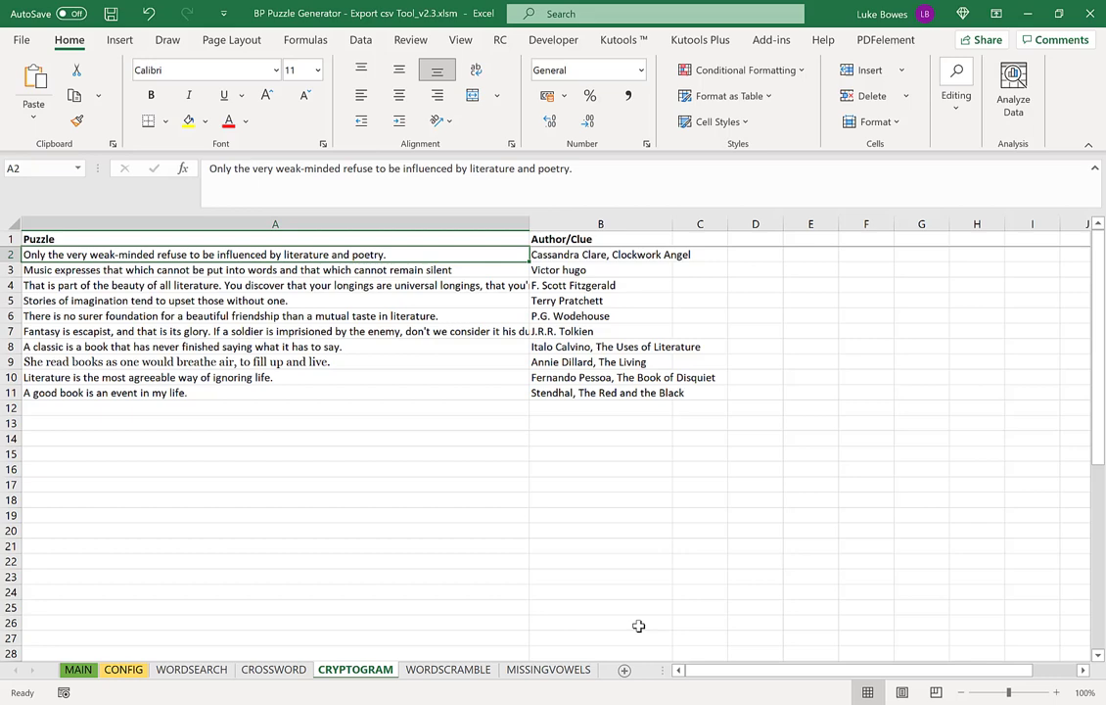
click(600, 665)
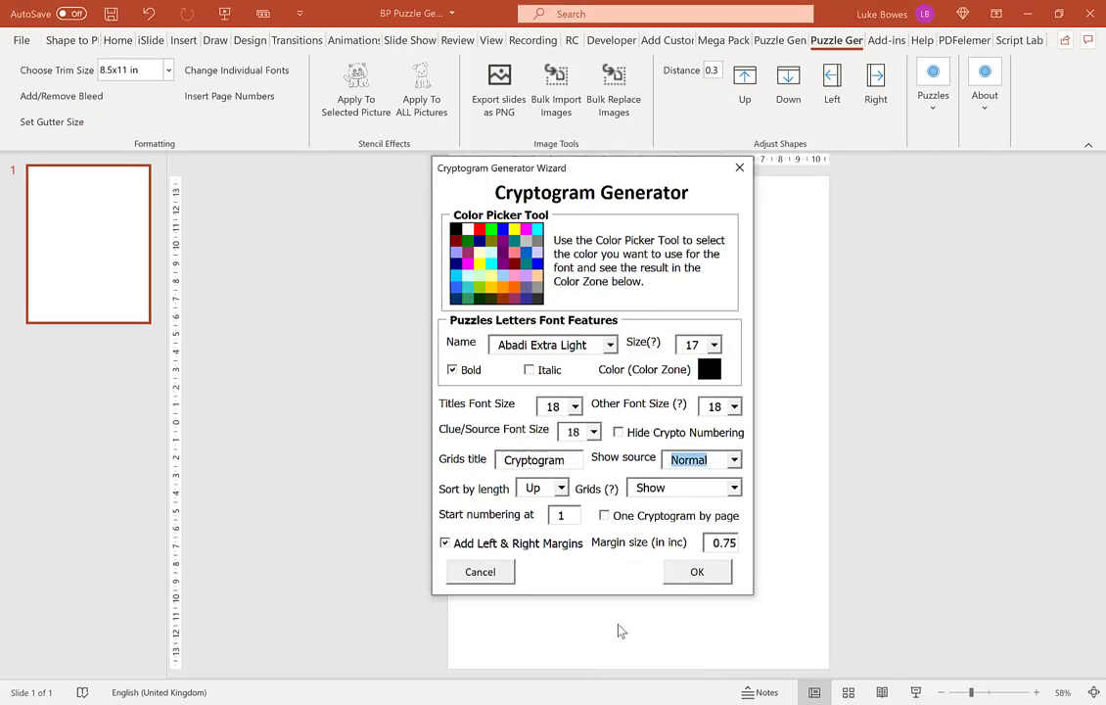
click(734, 459)
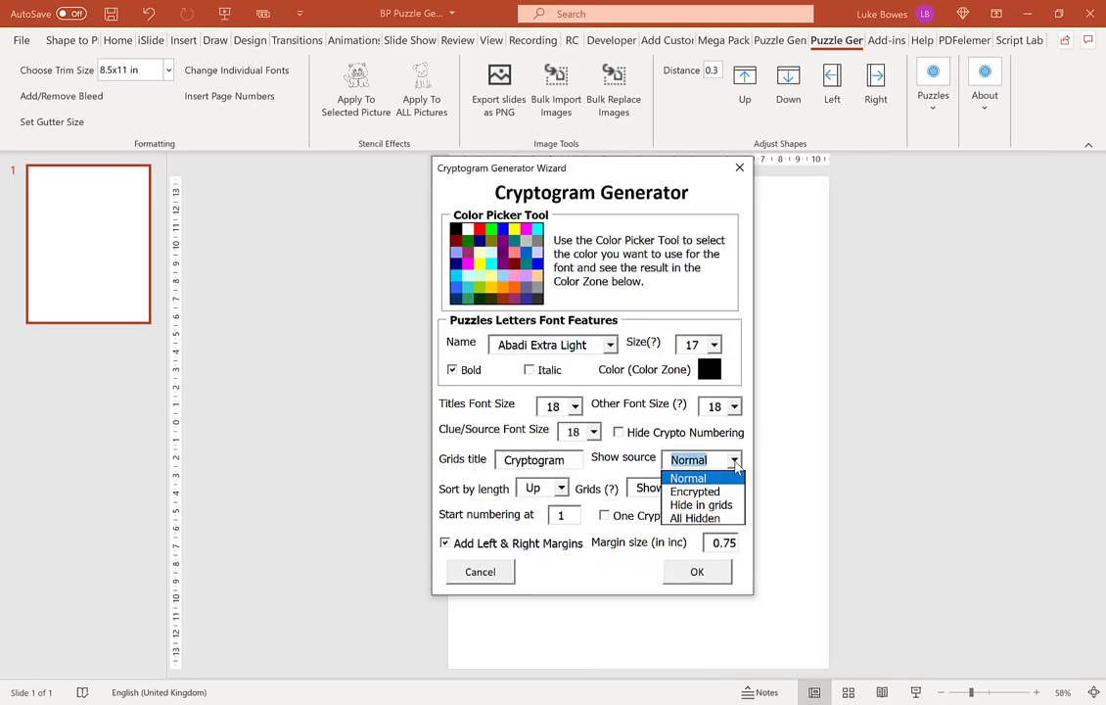
click(702, 505)
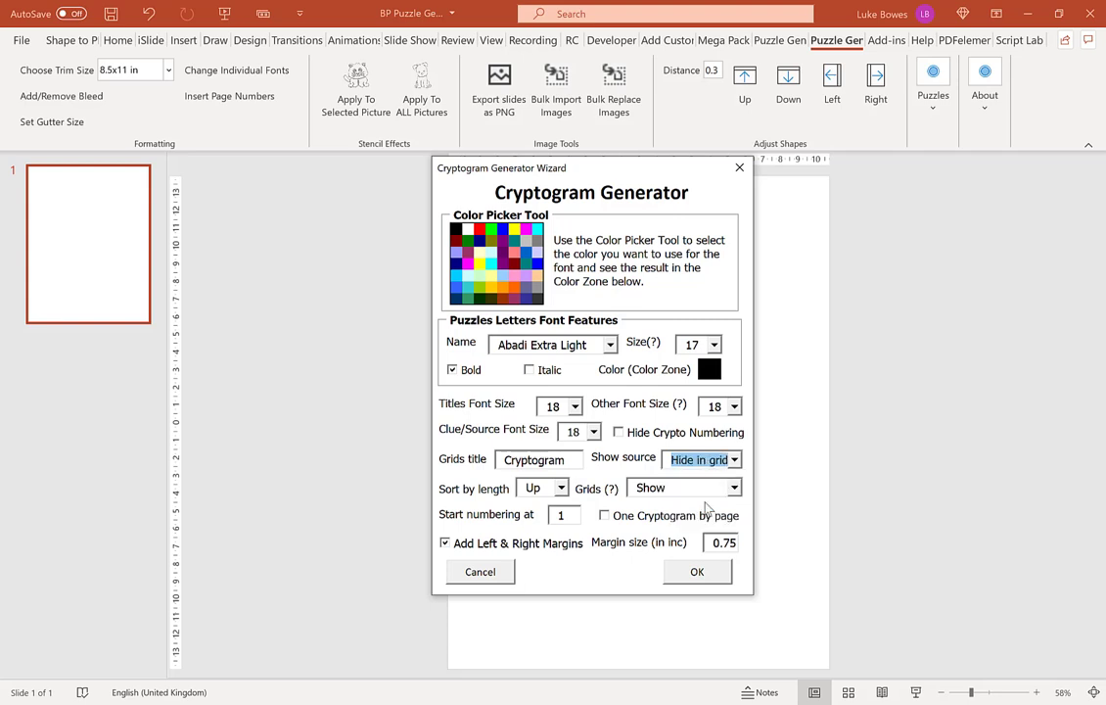
- Set the cryptograms' Sort by length option to Up and the Grids option to Show
click(548, 489)
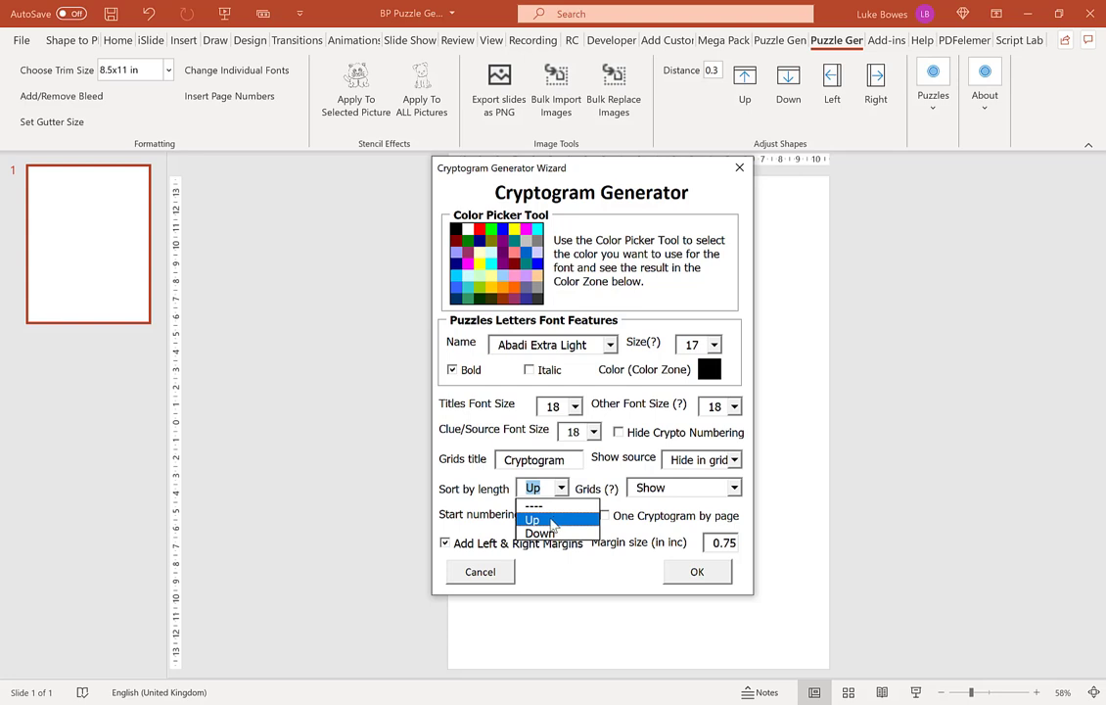
click(551, 522)
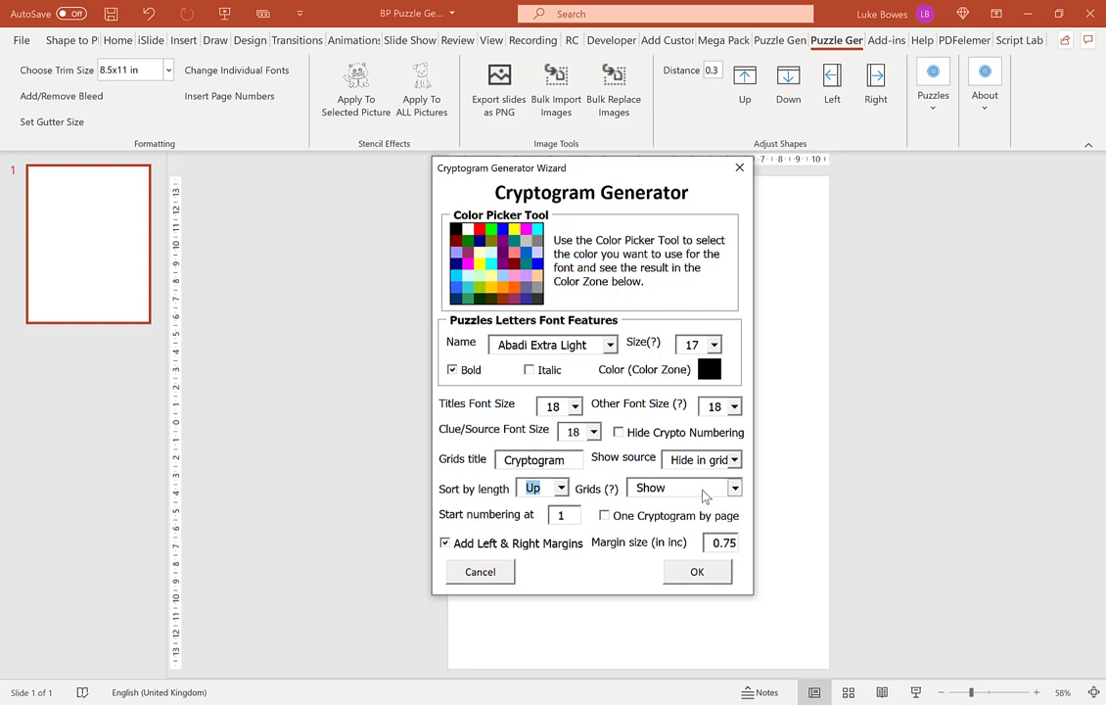
click(734, 487)
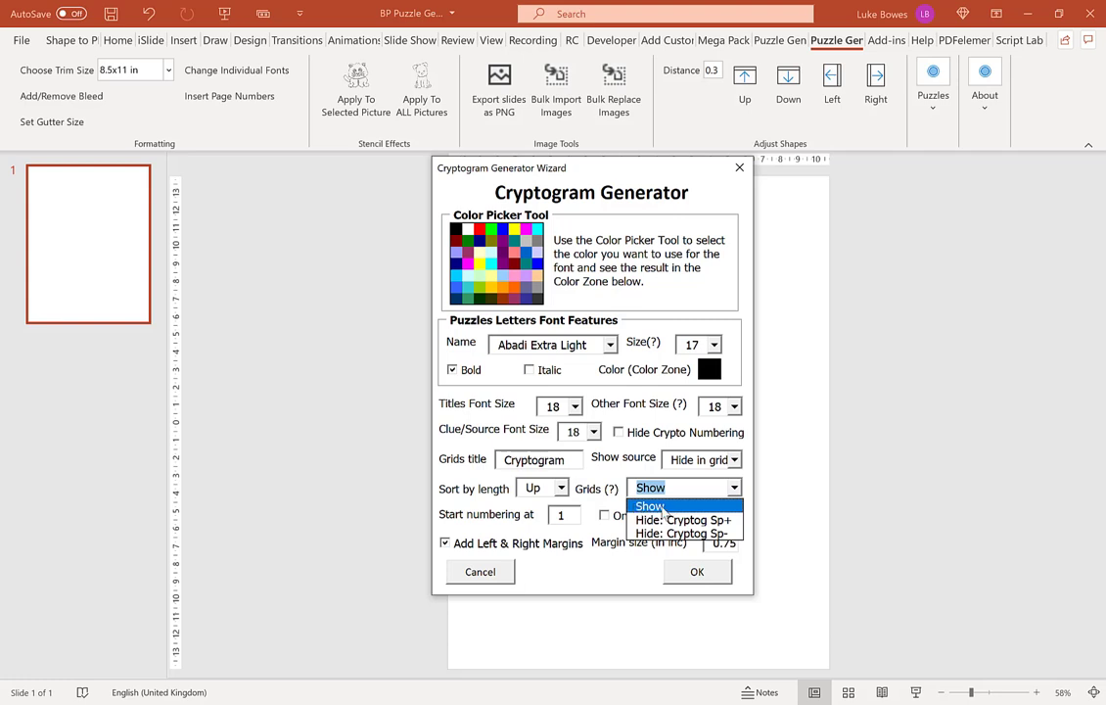
click(662, 508)
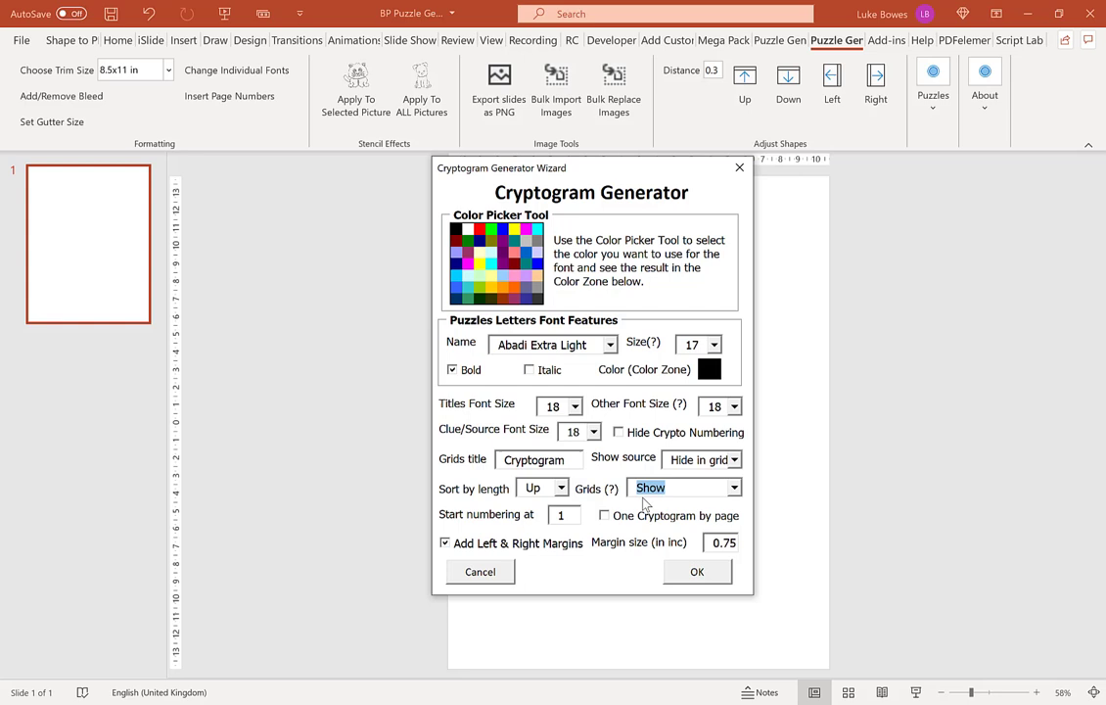
- Try generating the cryptogram slides with the Grids option left at Show, and undo the result
click(703, 572)
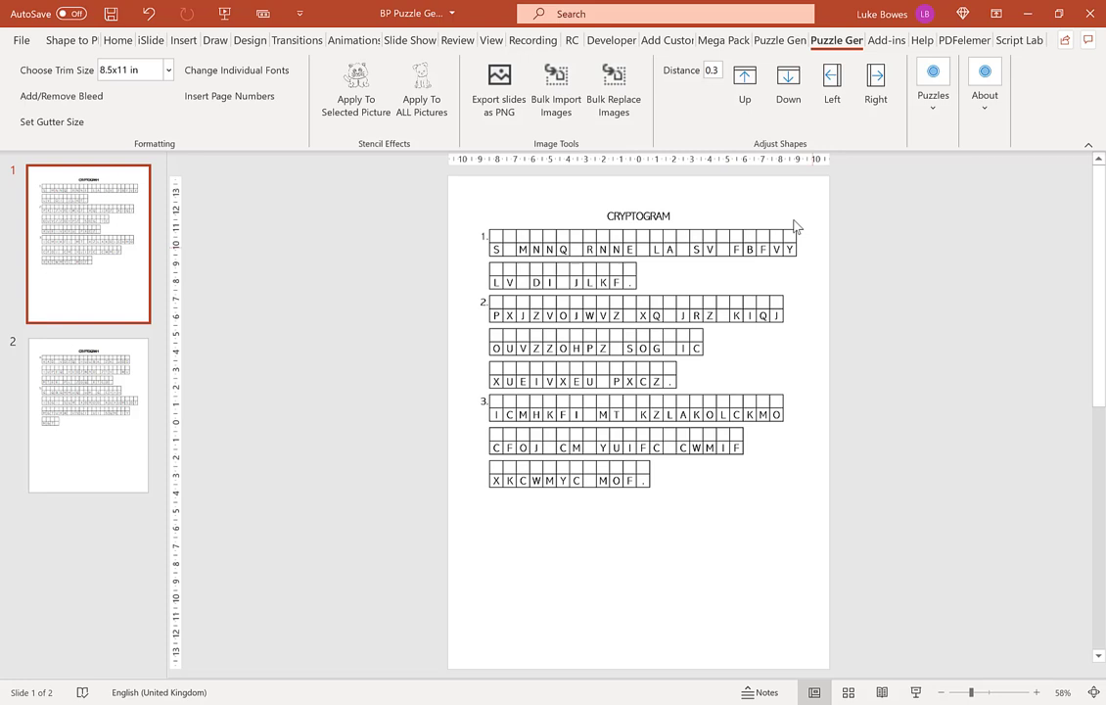
click(151, 11)
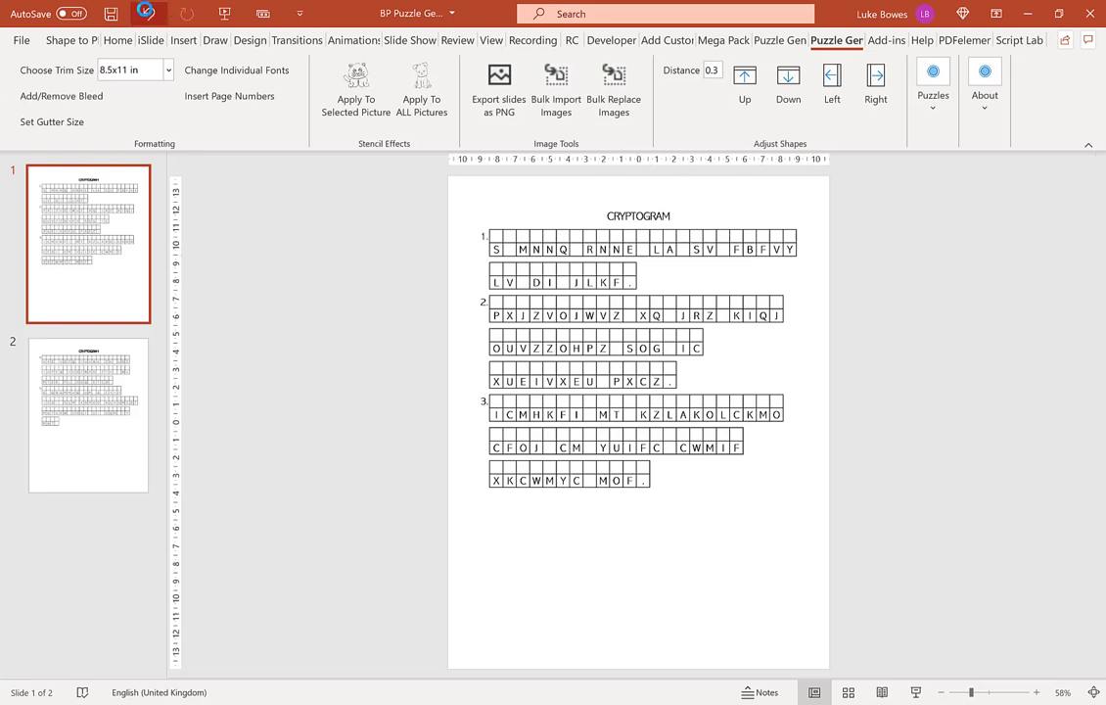
- Try generating the cryptogram slides with the Grids option set to Hide: Cryptog Sp+, and undo the result
click(938, 98)
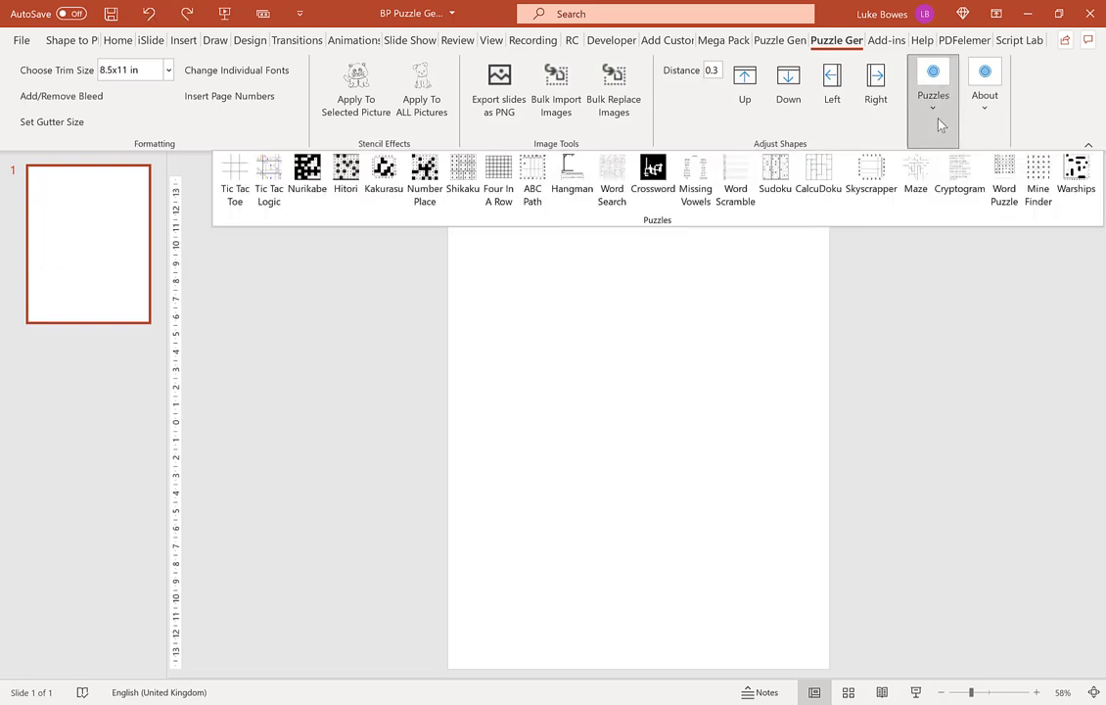
click(960, 176)
click(700, 562)
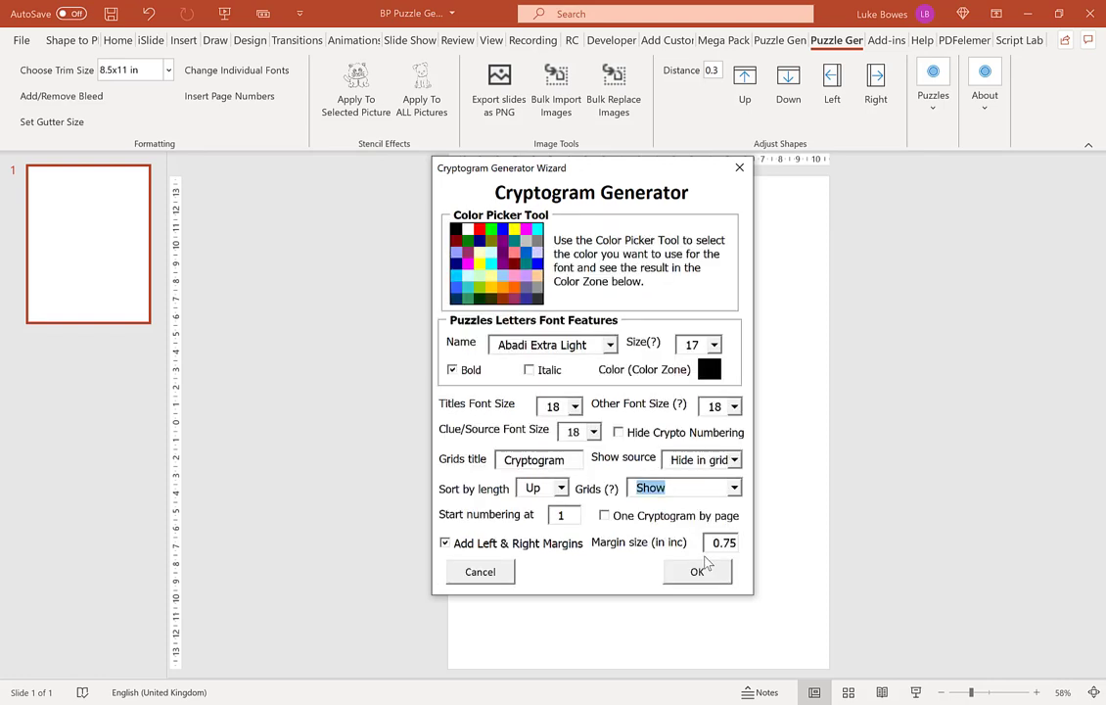
click(647, 487)
click(734, 487)
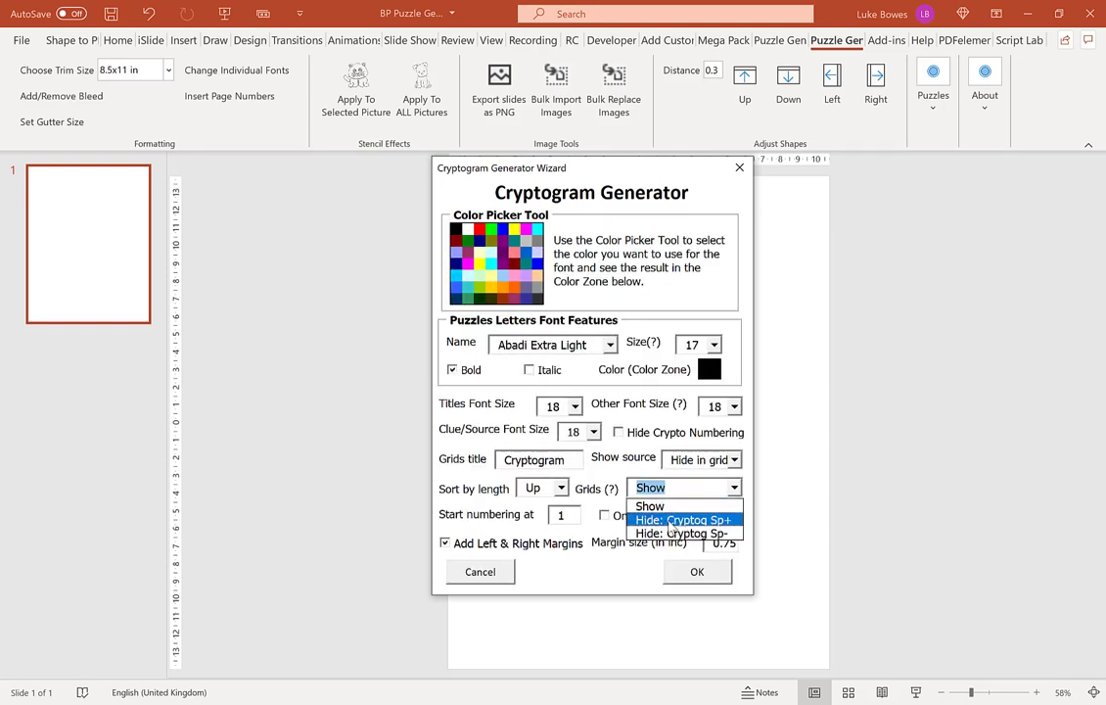
click(671, 528)
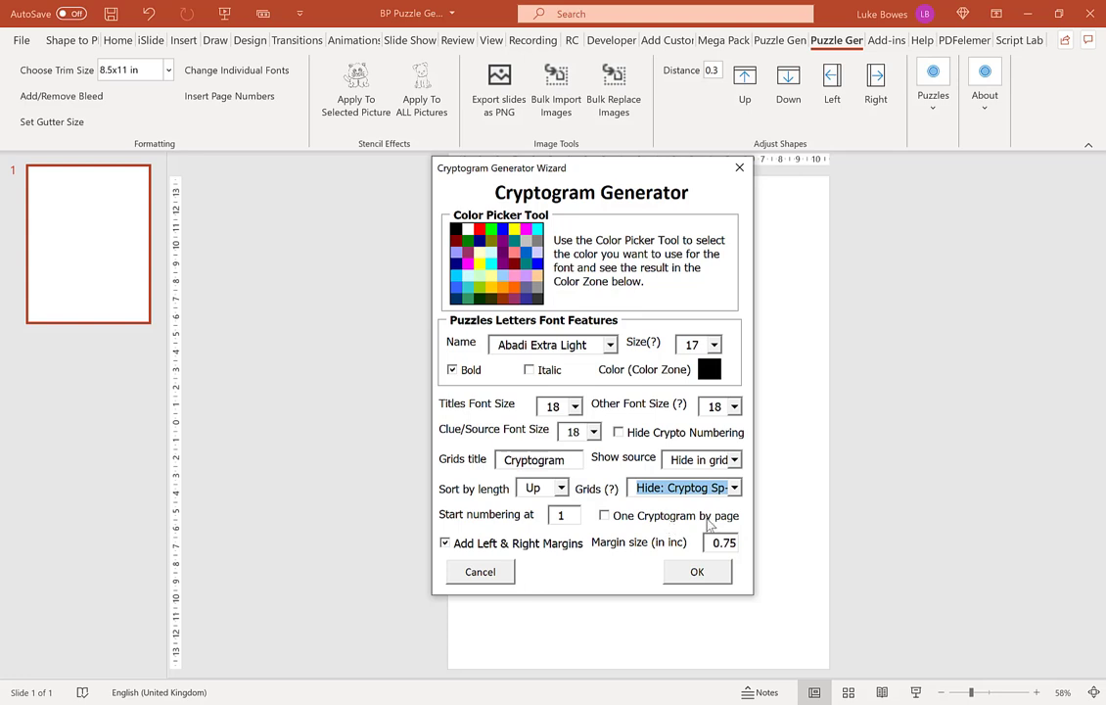
click(714, 579)
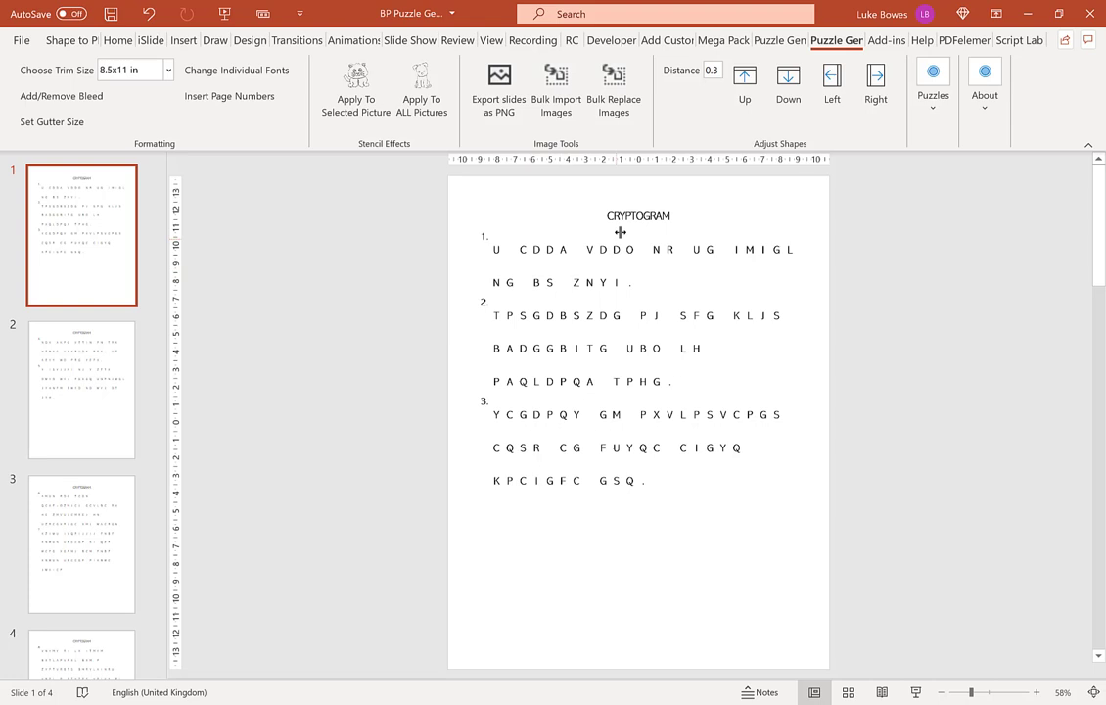
click(166, 17)
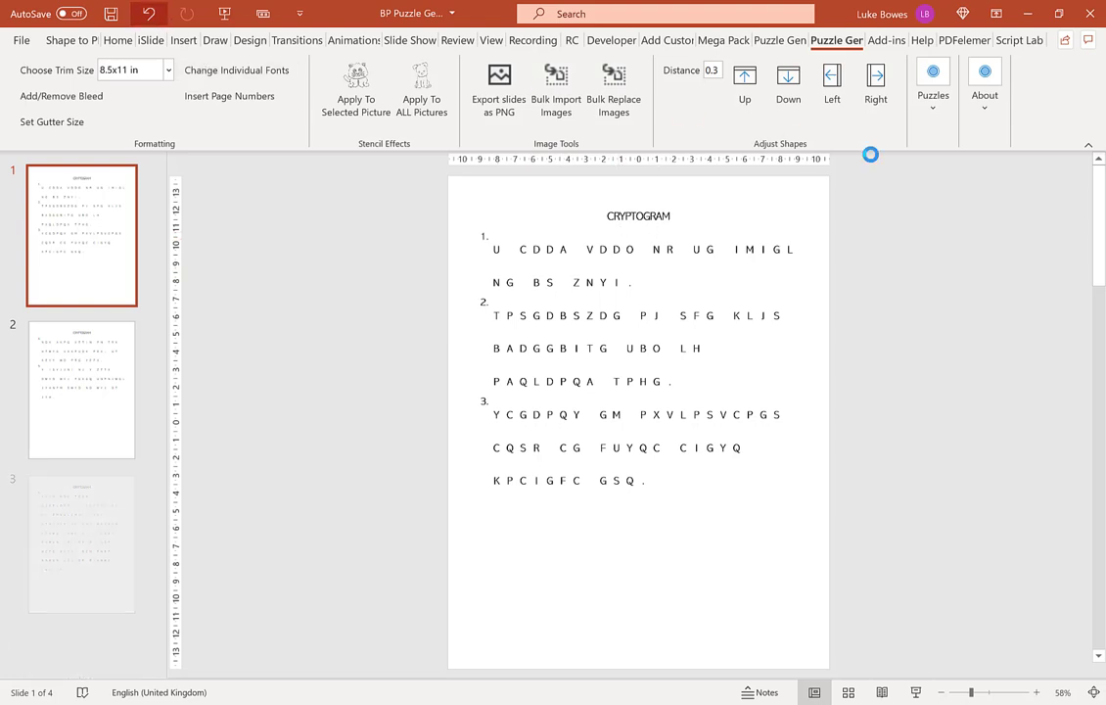
- Try generating the cryptogram slides with the Grids option set to Hide: Cryptog Sp-, and undo the result
click(932, 120)
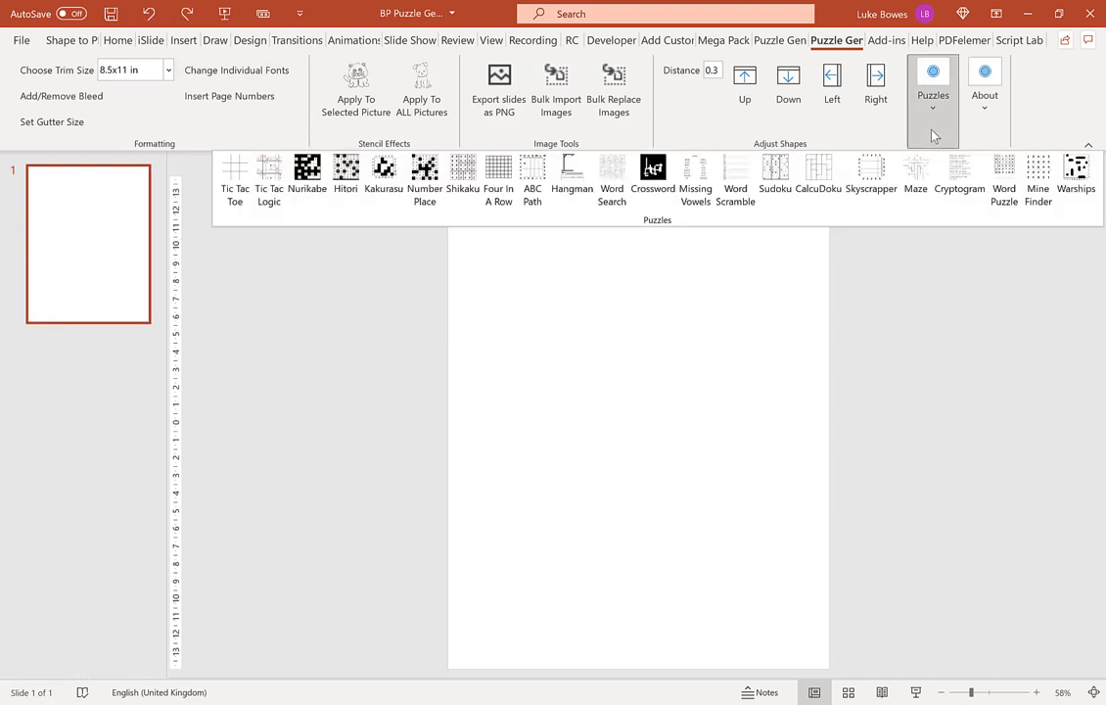
click(961, 192)
click(697, 560)
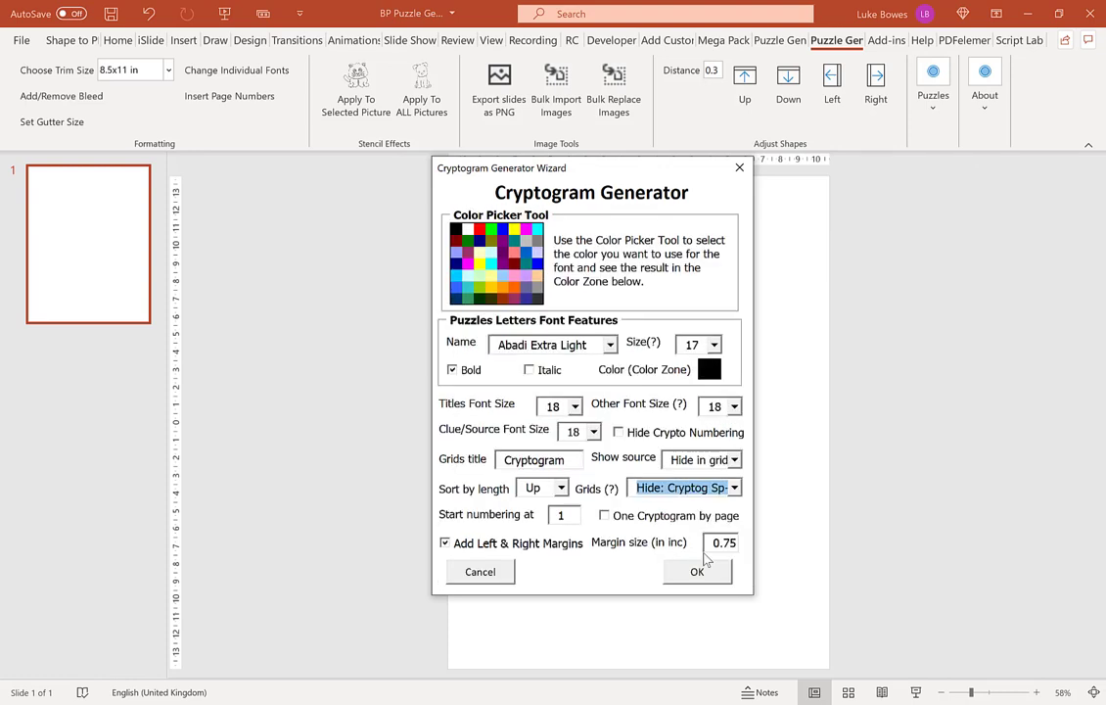
click(719, 487)
click(708, 533)
click(720, 581)
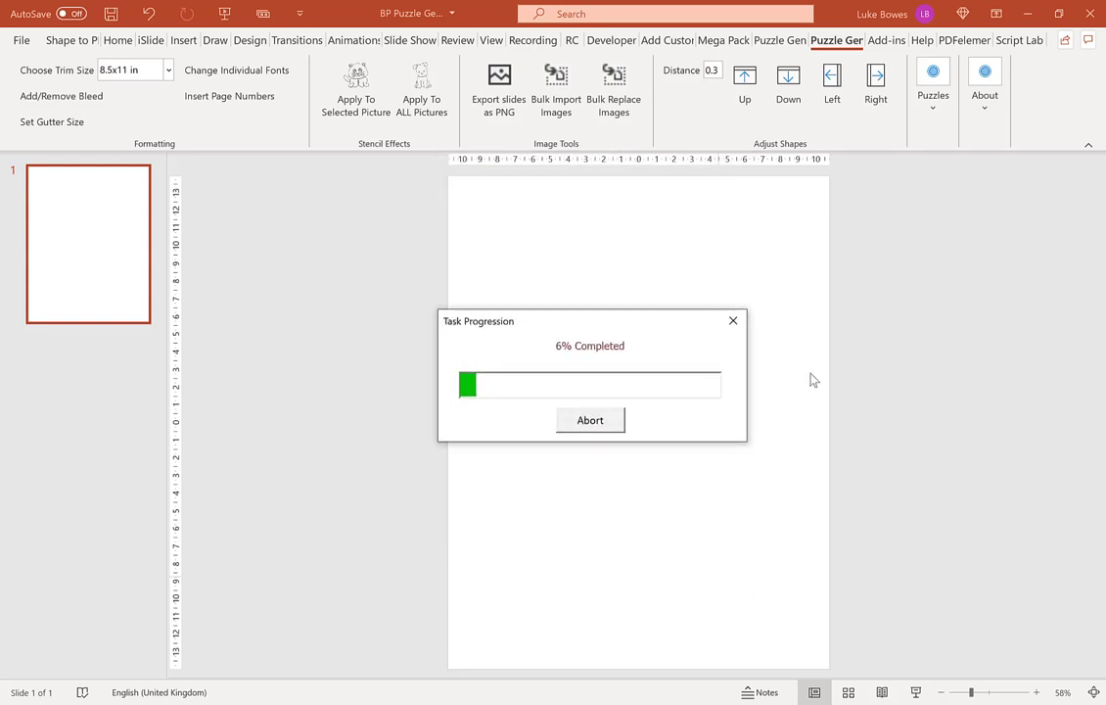
click(590, 420)
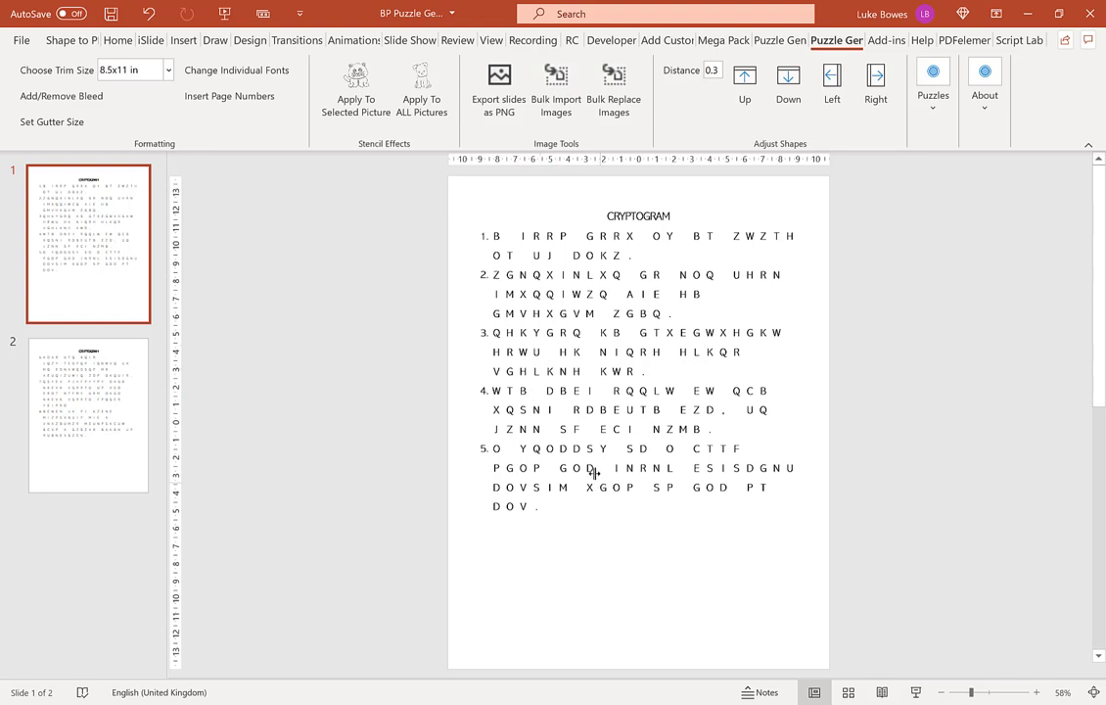
click(146, 15)
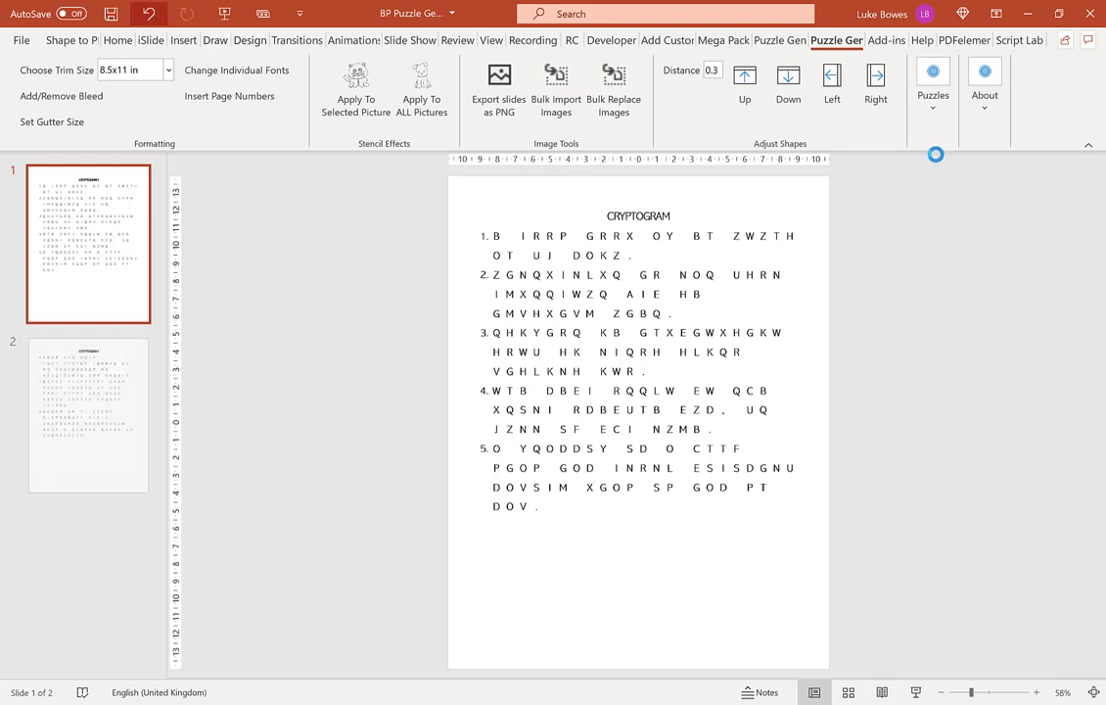
- Generate the complete set of cryptogram slides with the Grids option set to Hide: Cryptog Sp+ and numbering starting at 1
click(934, 98)
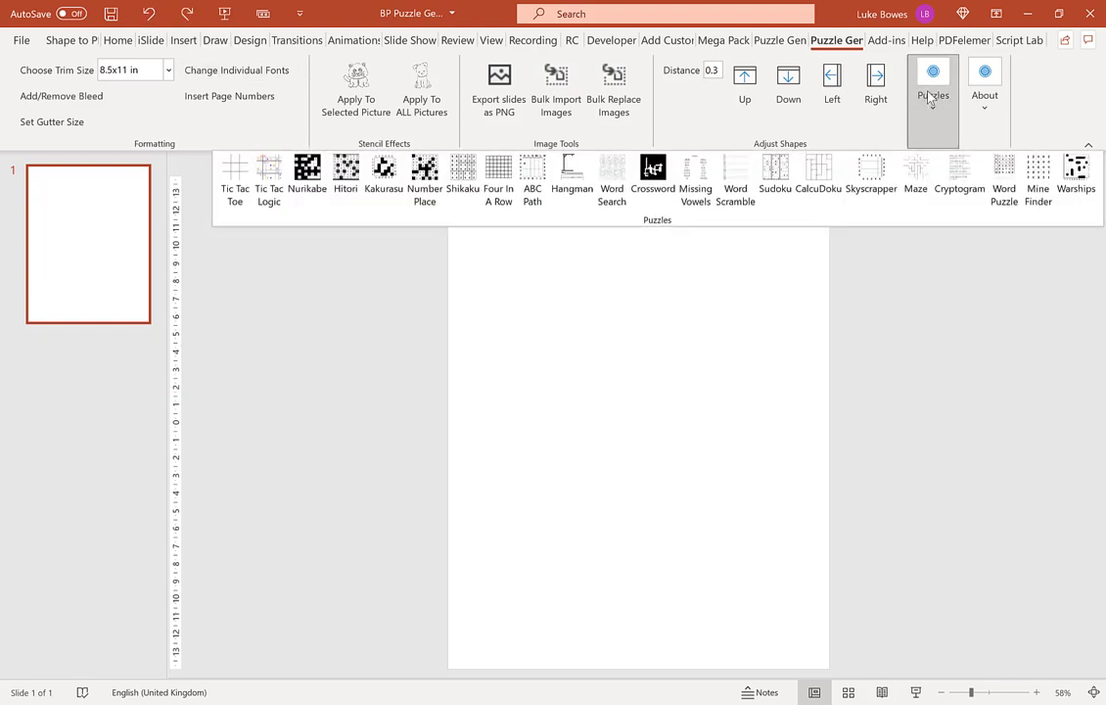
click(942, 168)
click(695, 561)
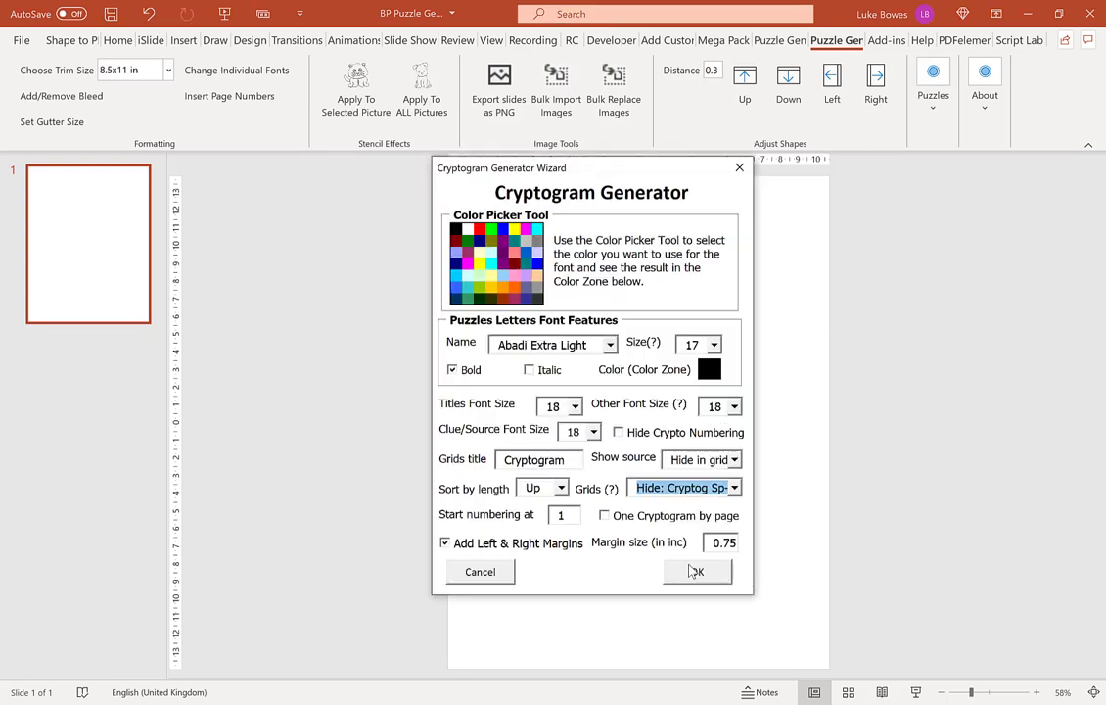
double_click(550, 517)
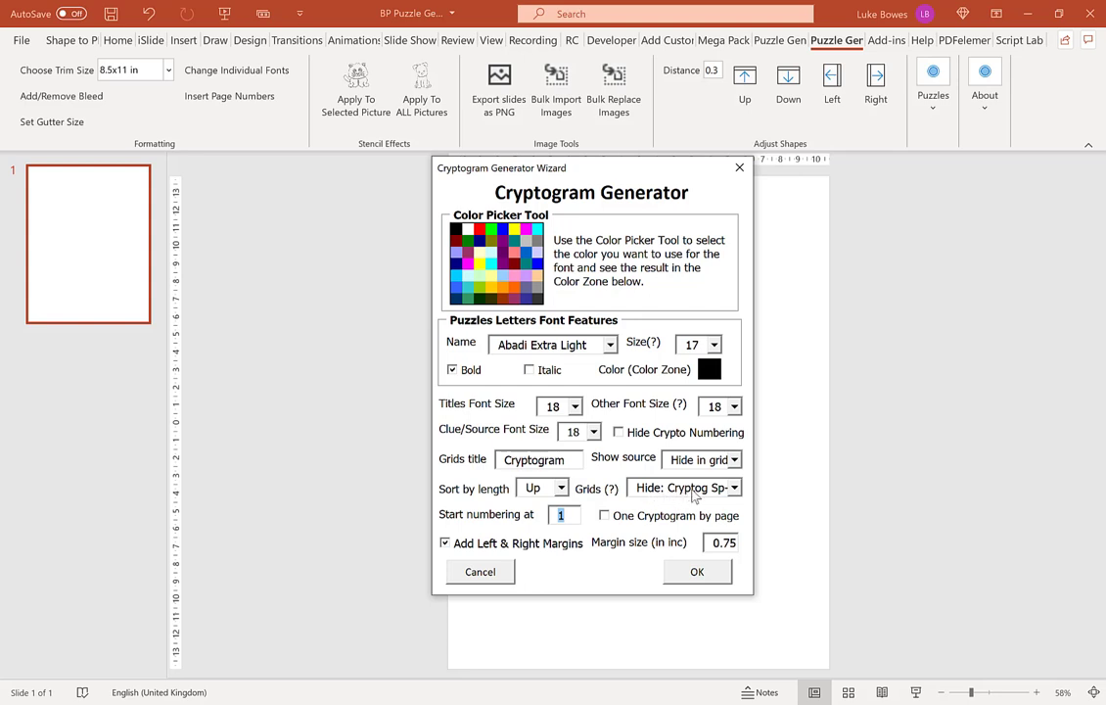
click(695, 489)
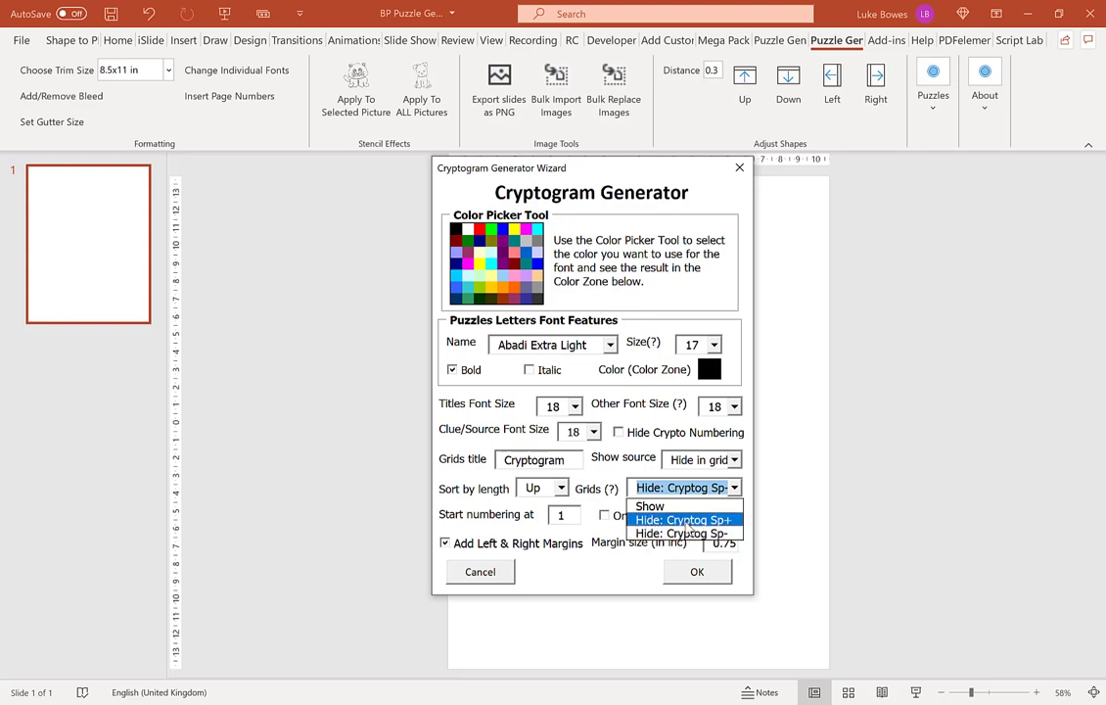
click(680, 534)
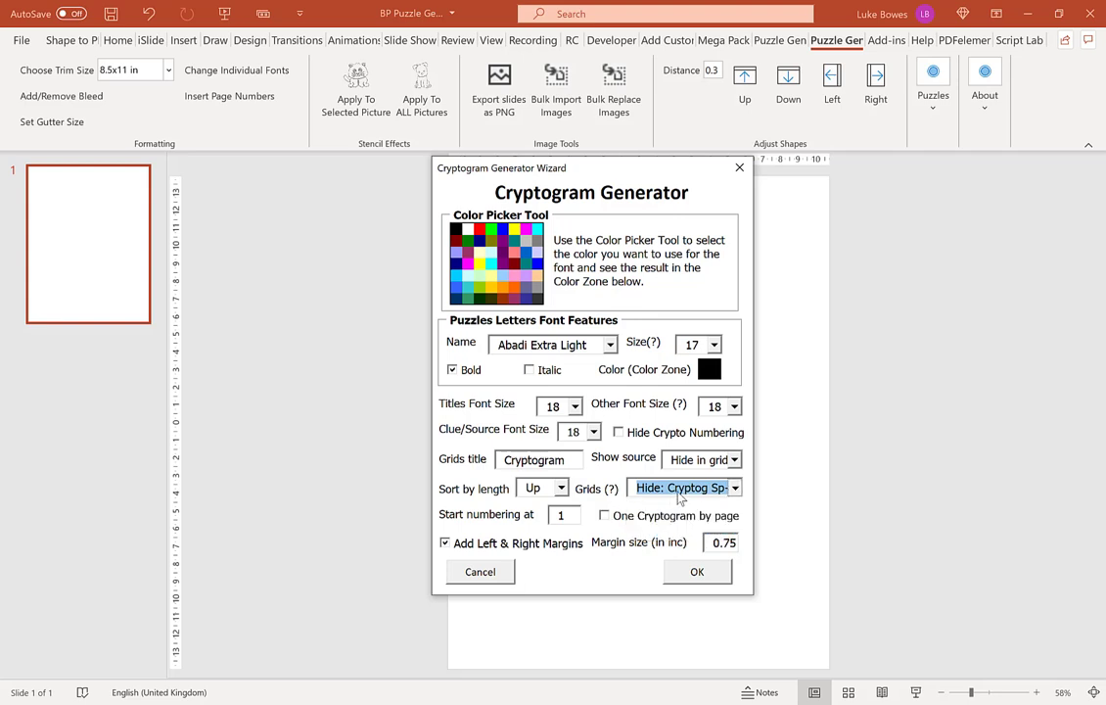
click(672, 500)
click(676, 531)
drag(572, 175, 657, 148)
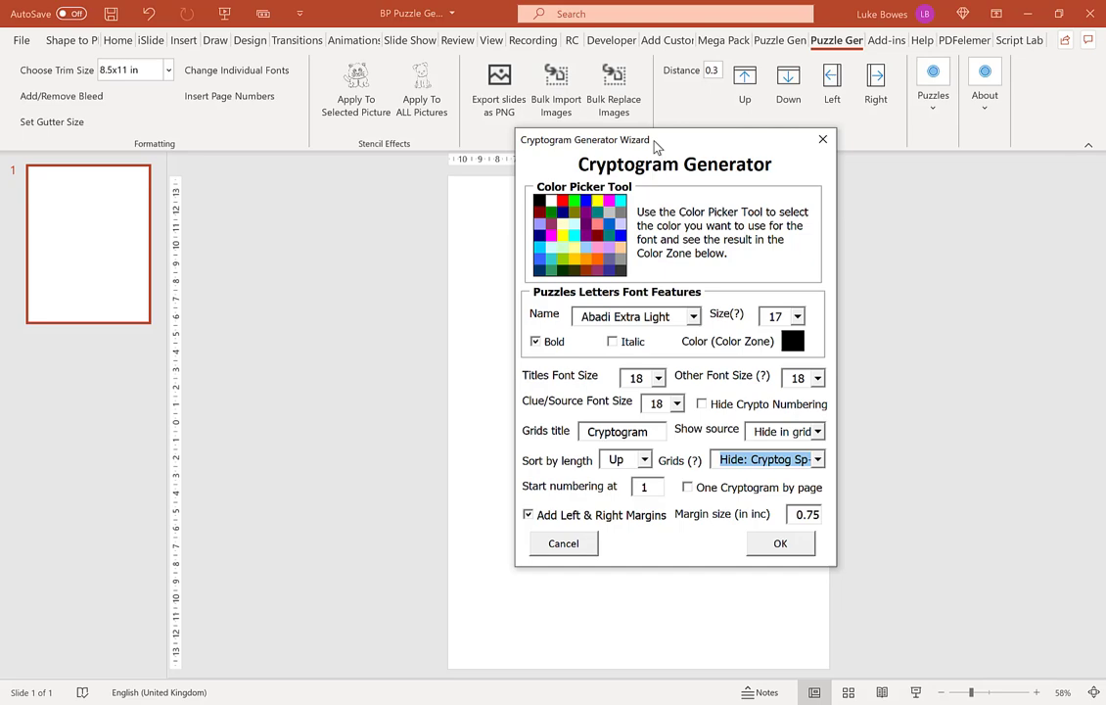
click(791, 548)
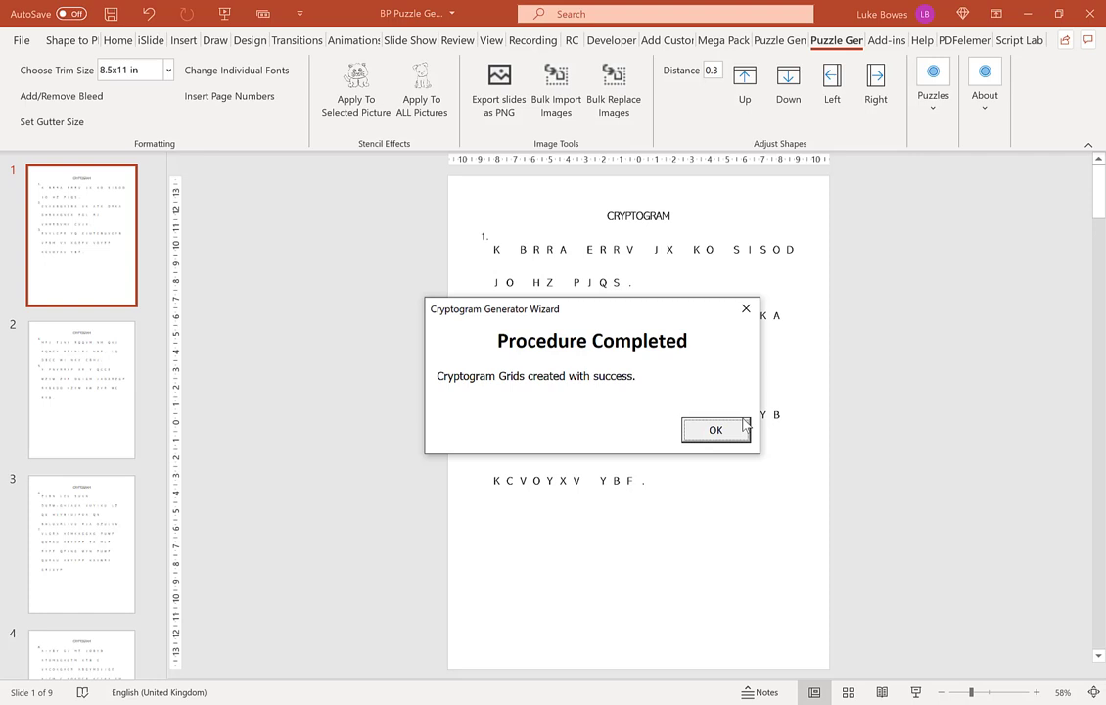
click(732, 434)
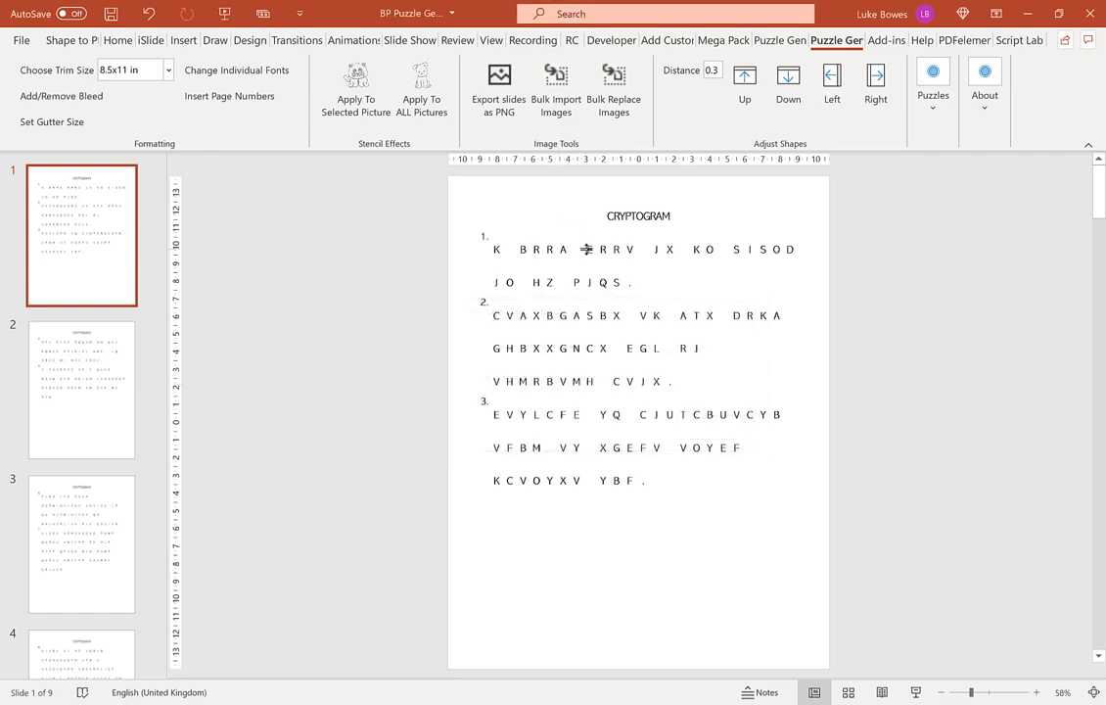
- Review the generated cryptogram puzzles on slides 1 to 6
click(100, 378)
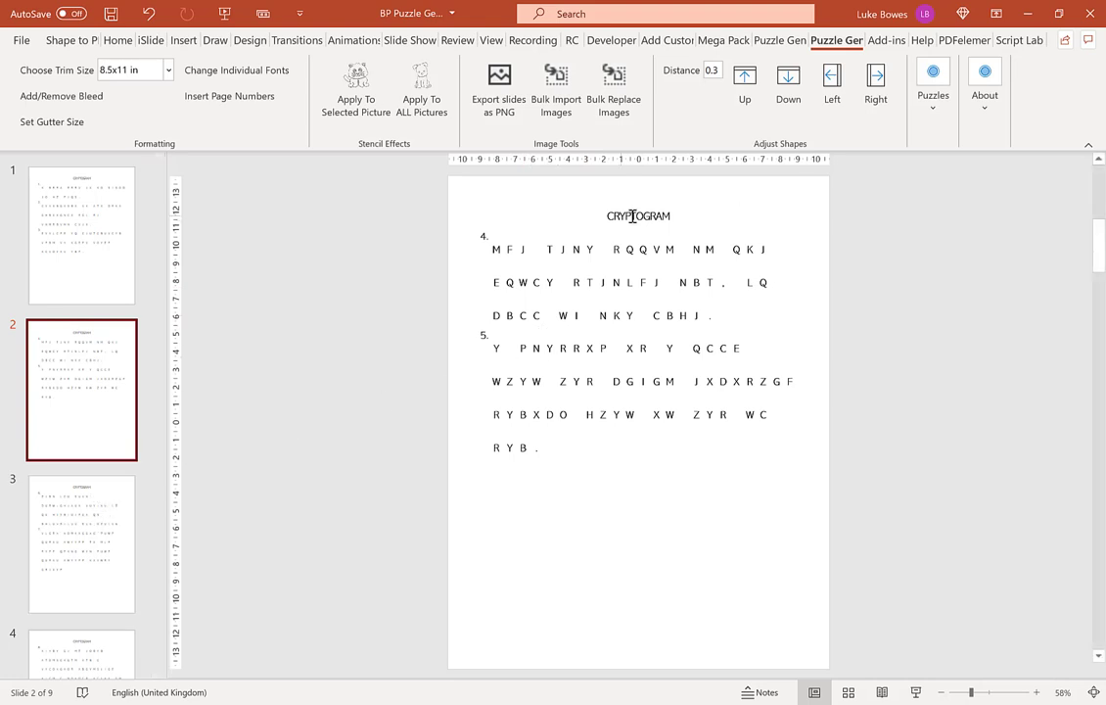
click(87, 510)
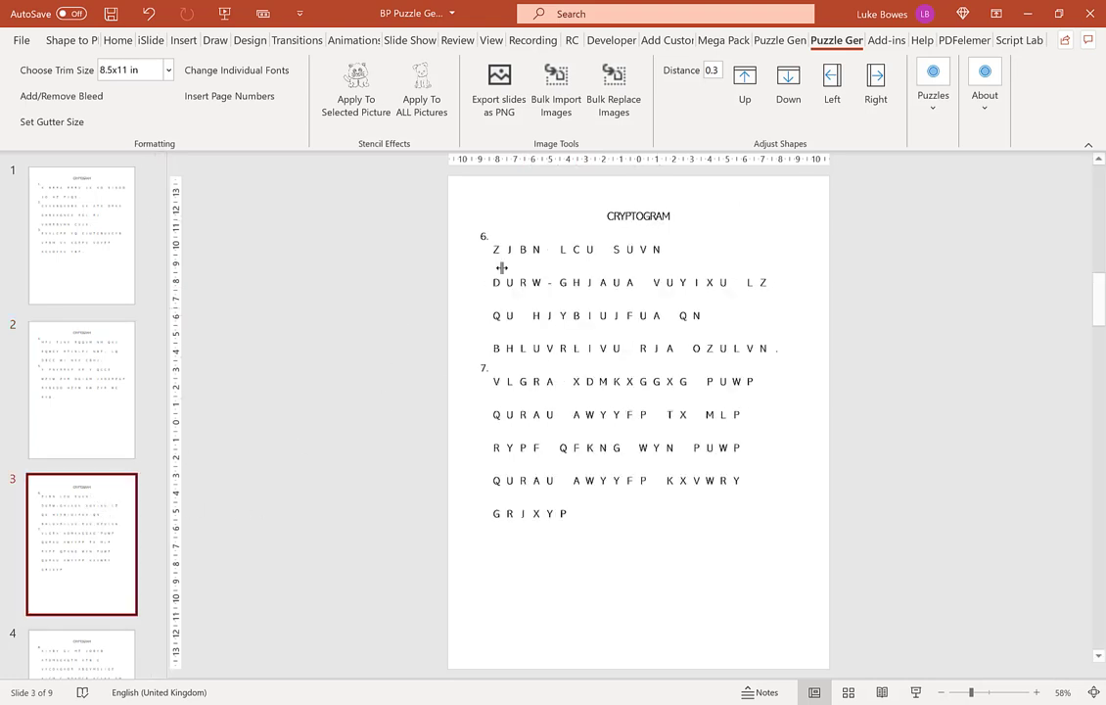
scroll(155, 314, down, 3)
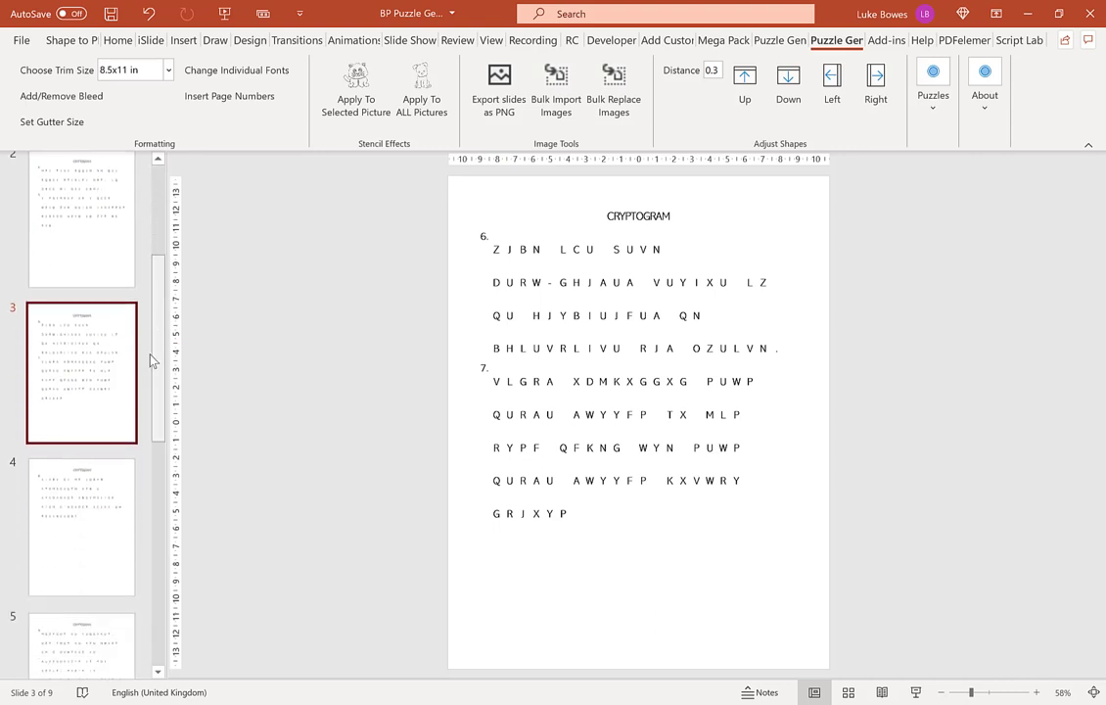
click(81, 405)
click(71, 529)
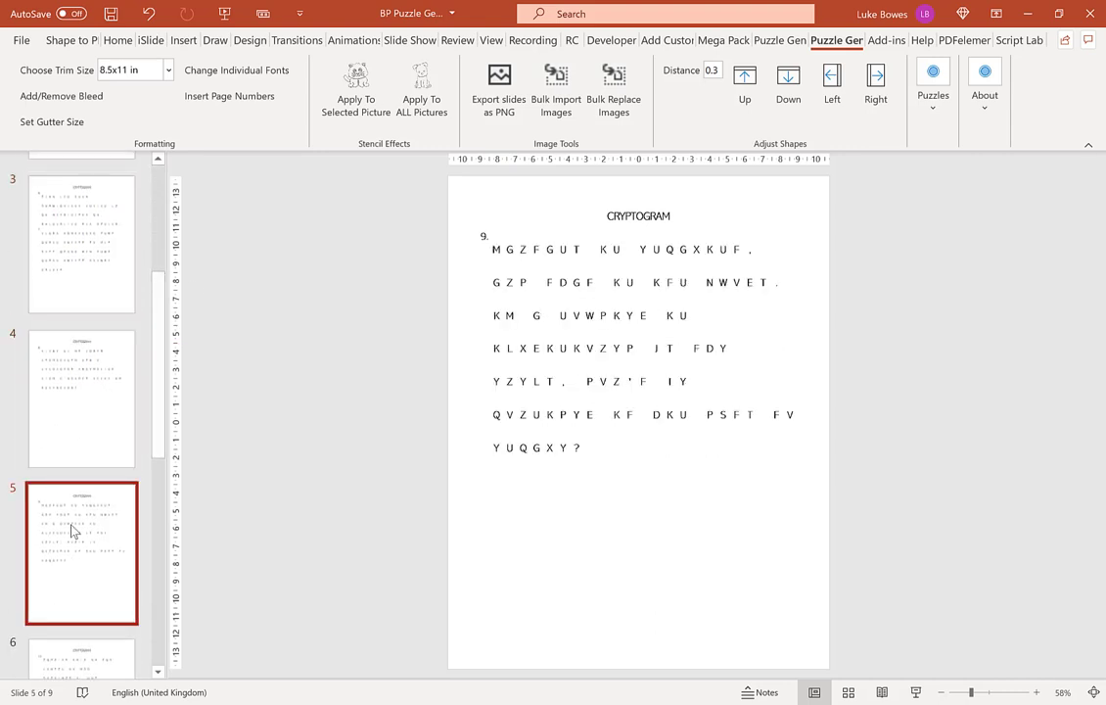
scroll(88, 313, up, 3)
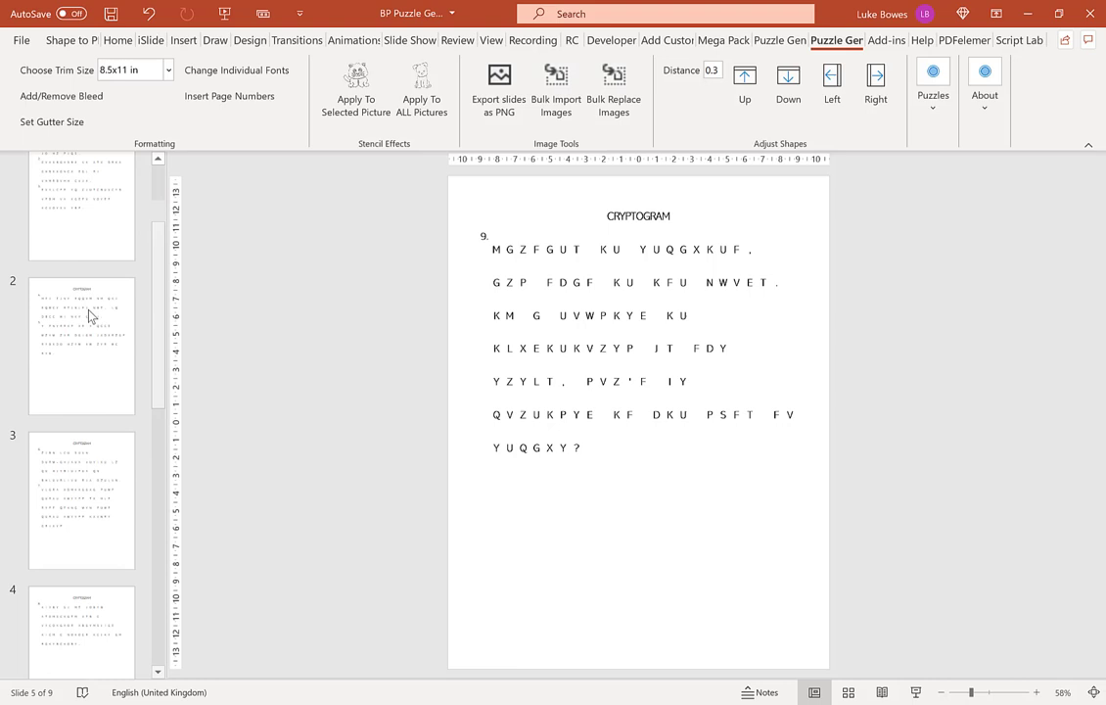
click(108, 256)
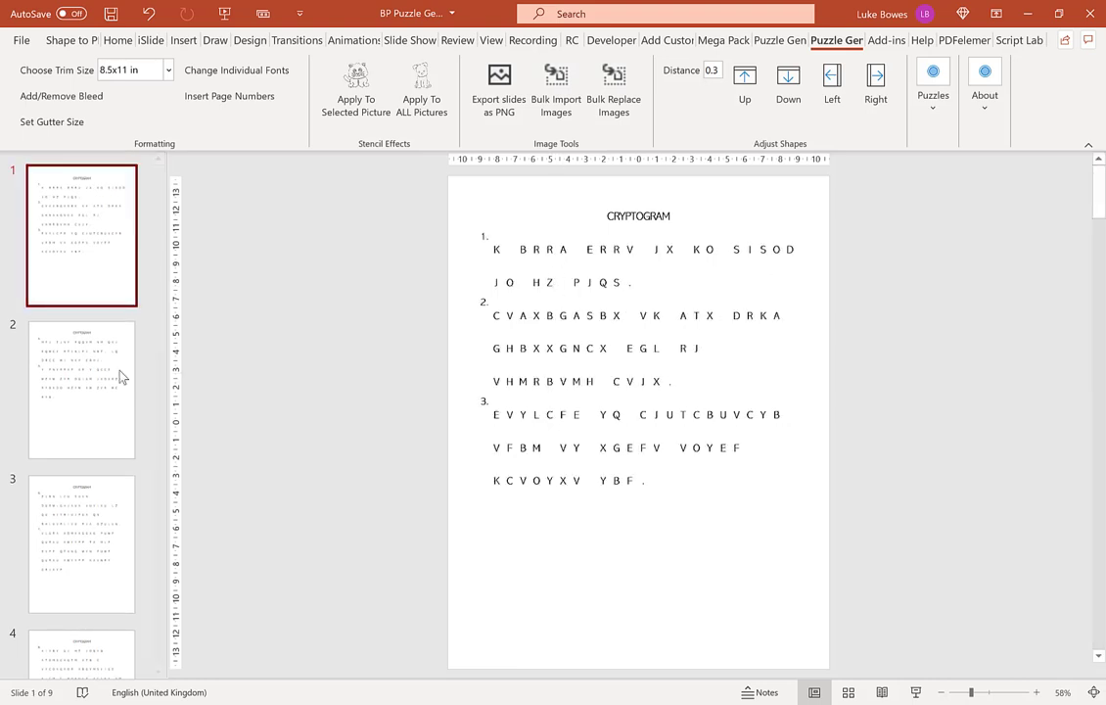
click(93, 412)
click(81, 519)
scroll(89, 500, down, 2)
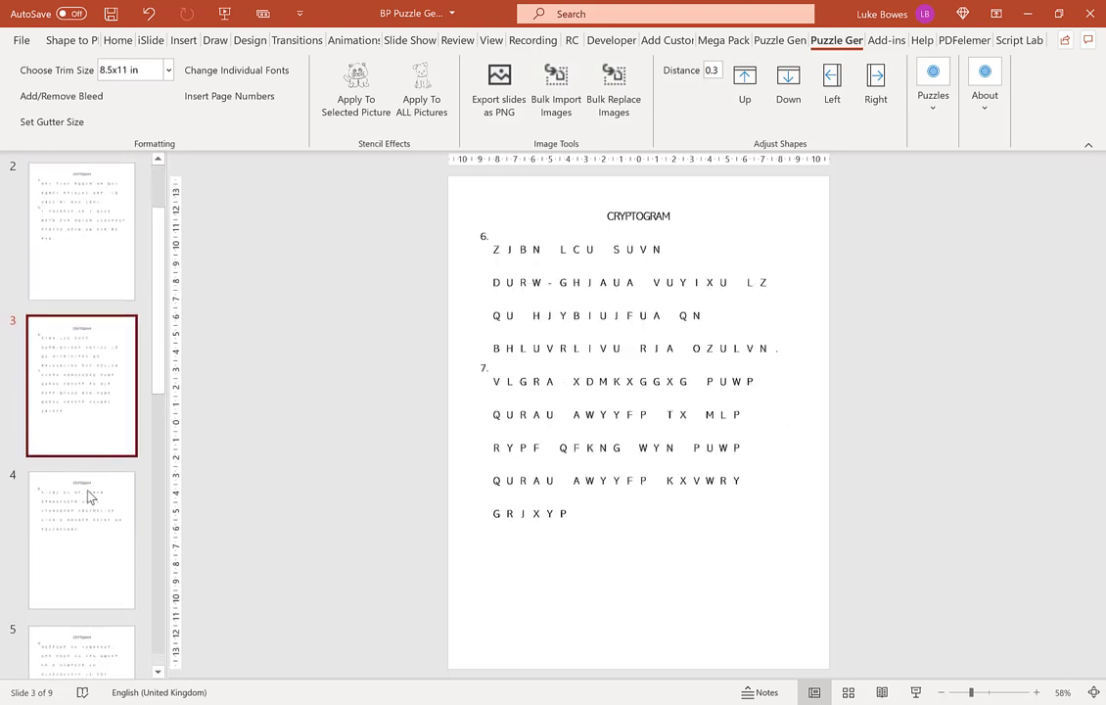
click(109, 511)
scroll(104, 460, down, 1)
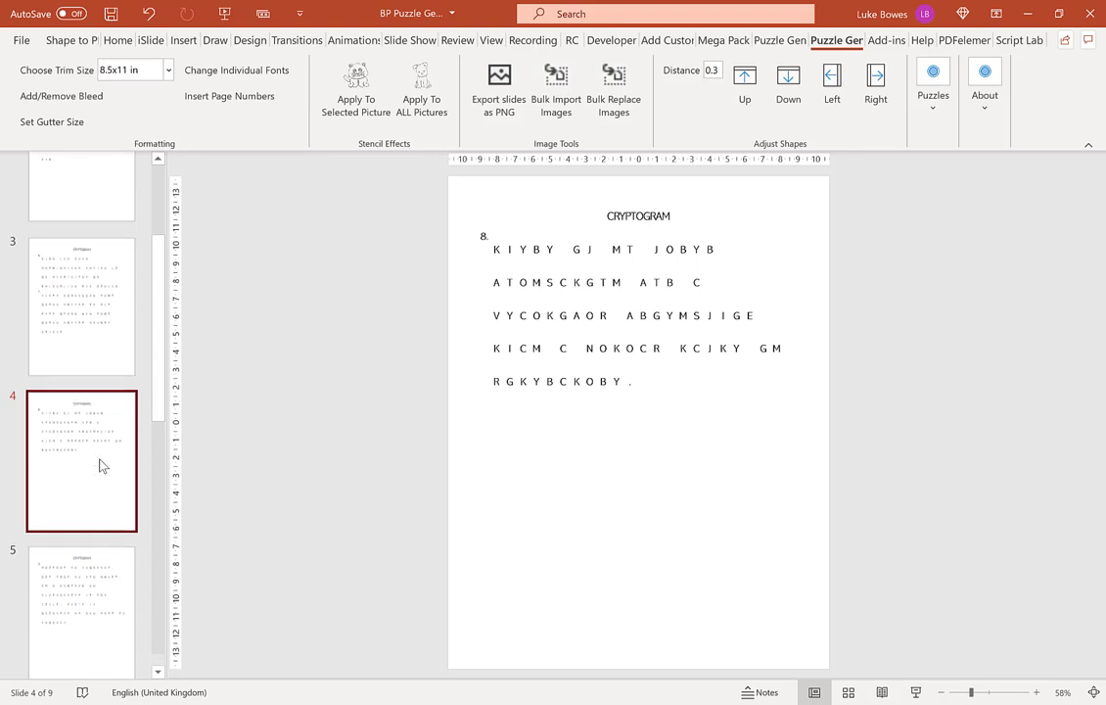
click(83, 572)
scroll(74, 445, down, 3)
click(91, 409)
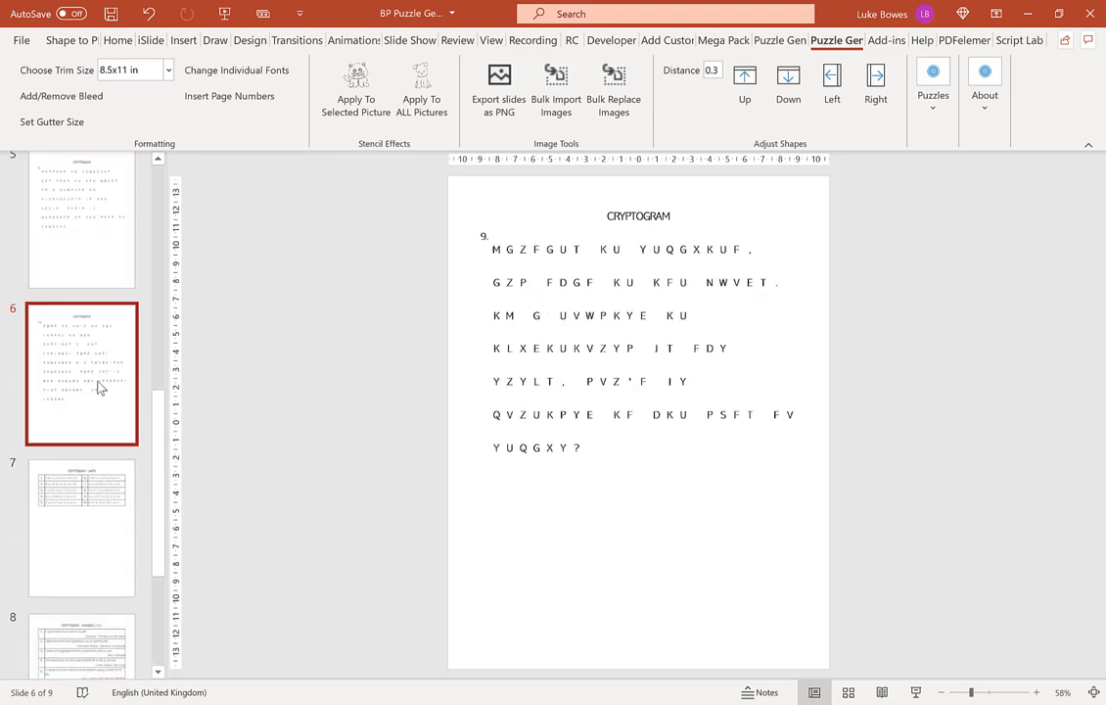
scroll(104, 372, down, 1)
scroll(108, 361, down, 1)
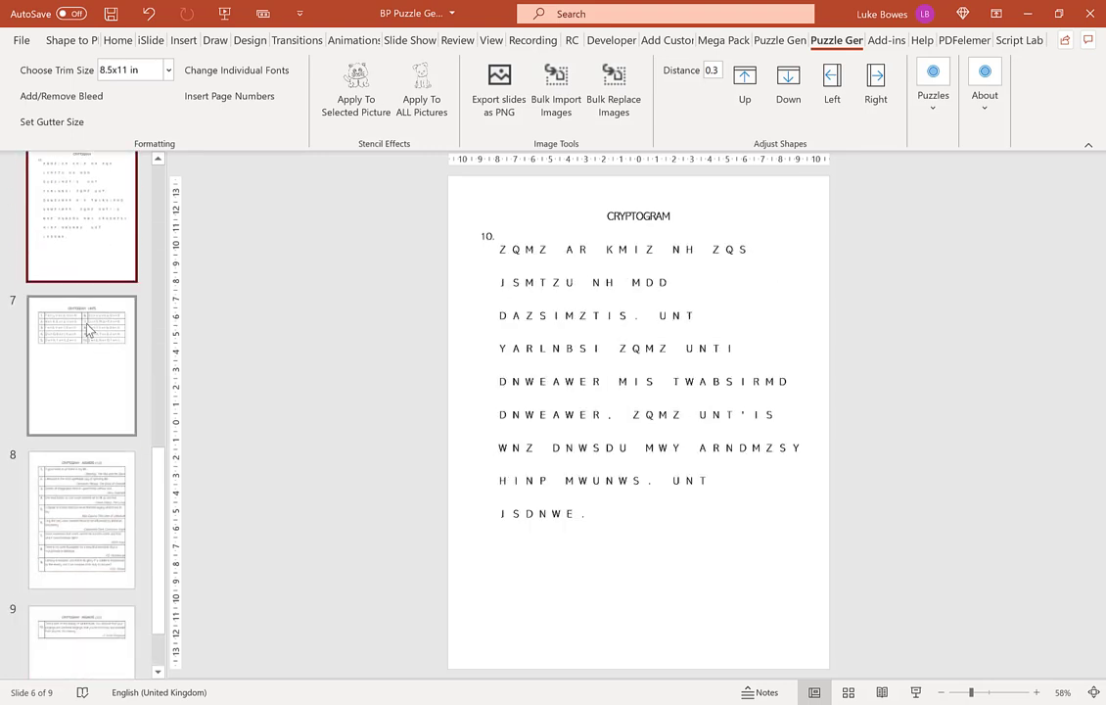
- Examine the cryptogram hints on slide 7 and the answers on slides 8 and 9
click(87, 327)
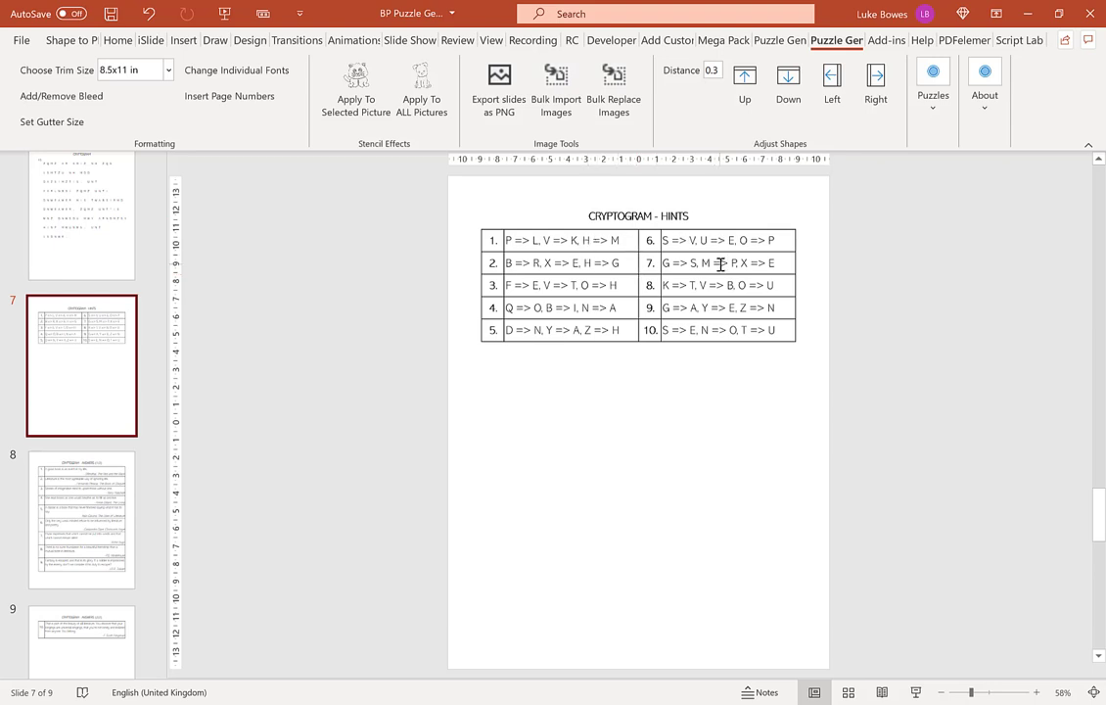
scroll(73, 353, down, 2)
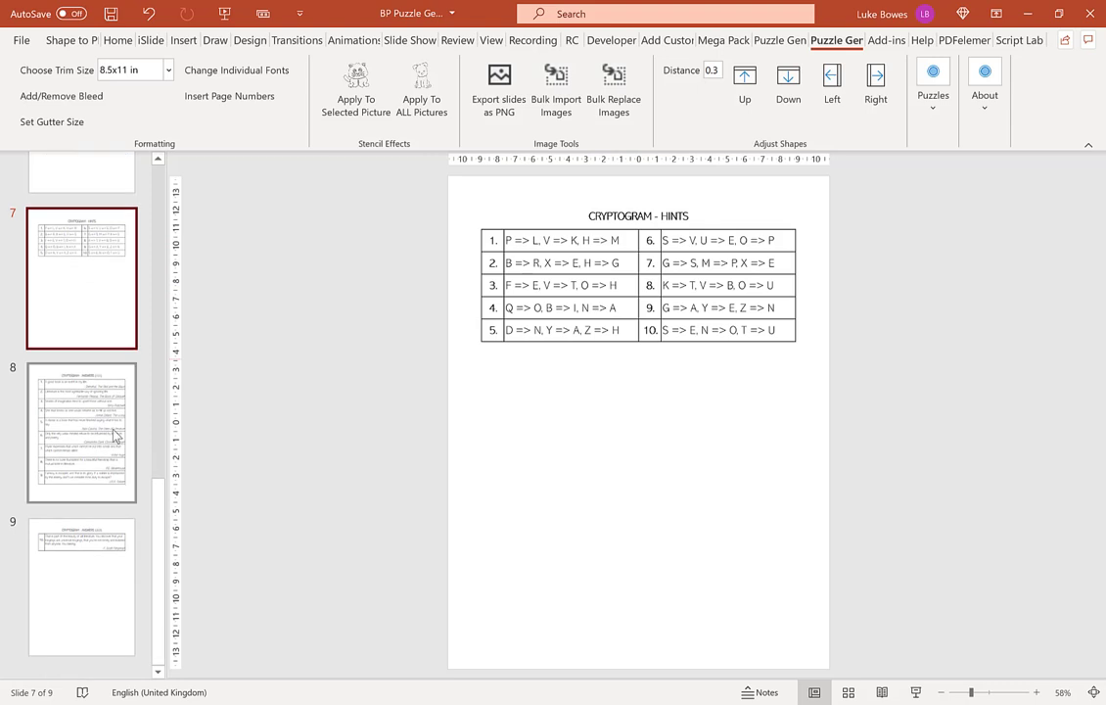
click(84, 411)
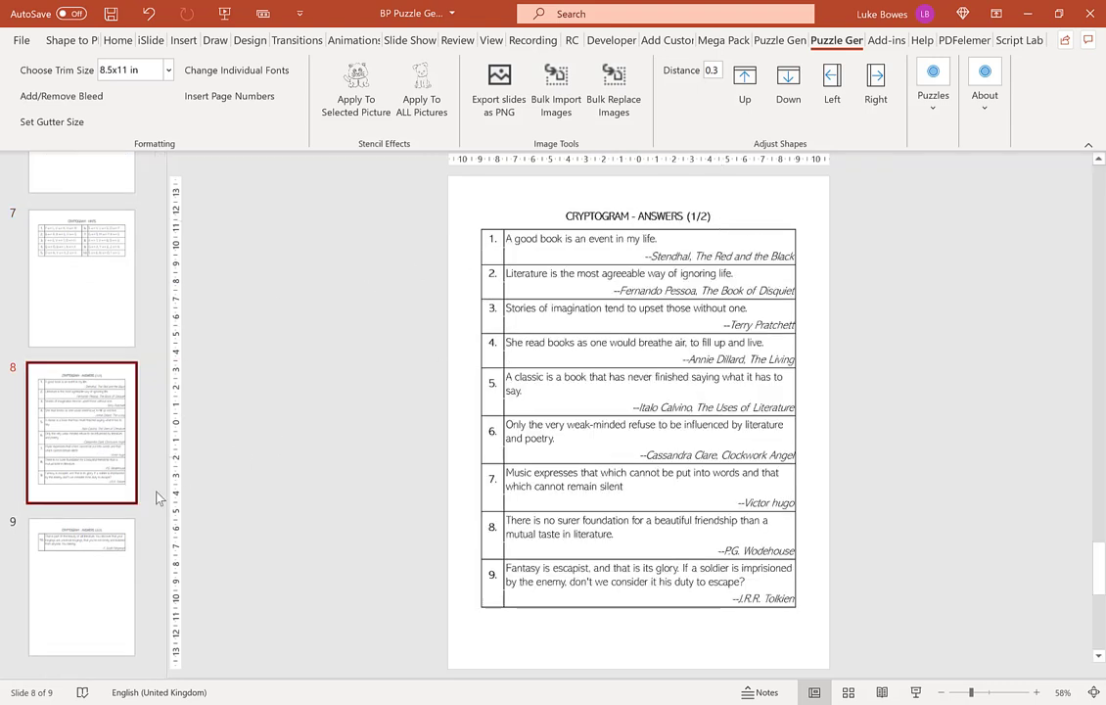
click(106, 558)
scroll(96, 502, up, 10)
scroll(95, 502, up, 5)
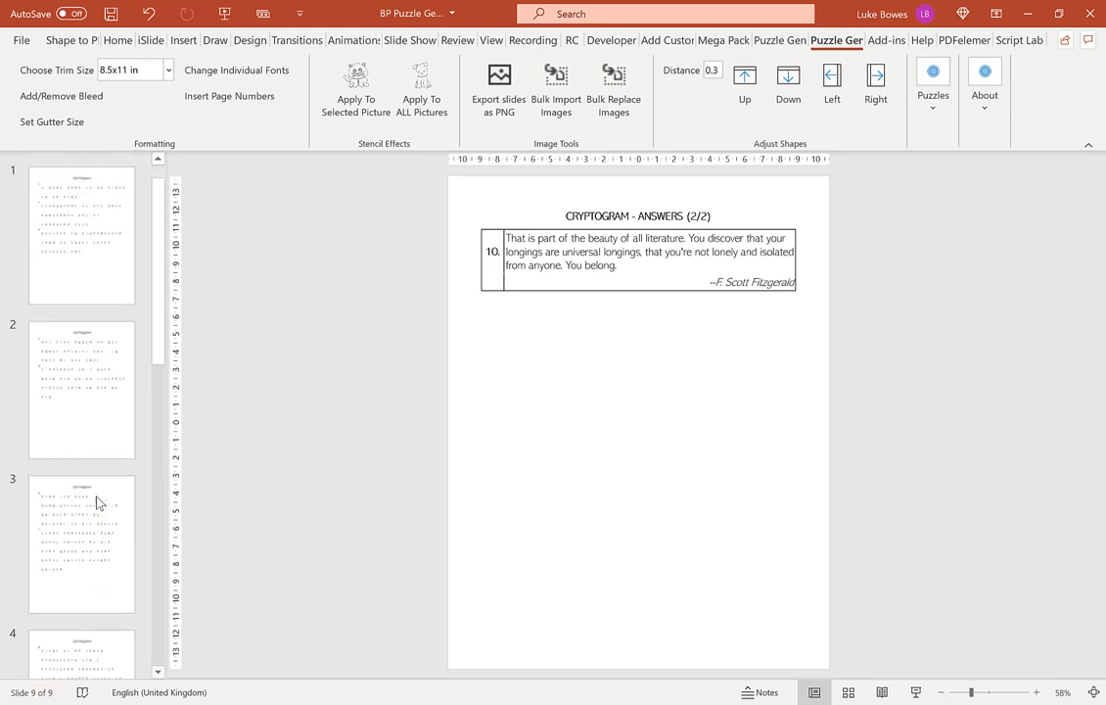